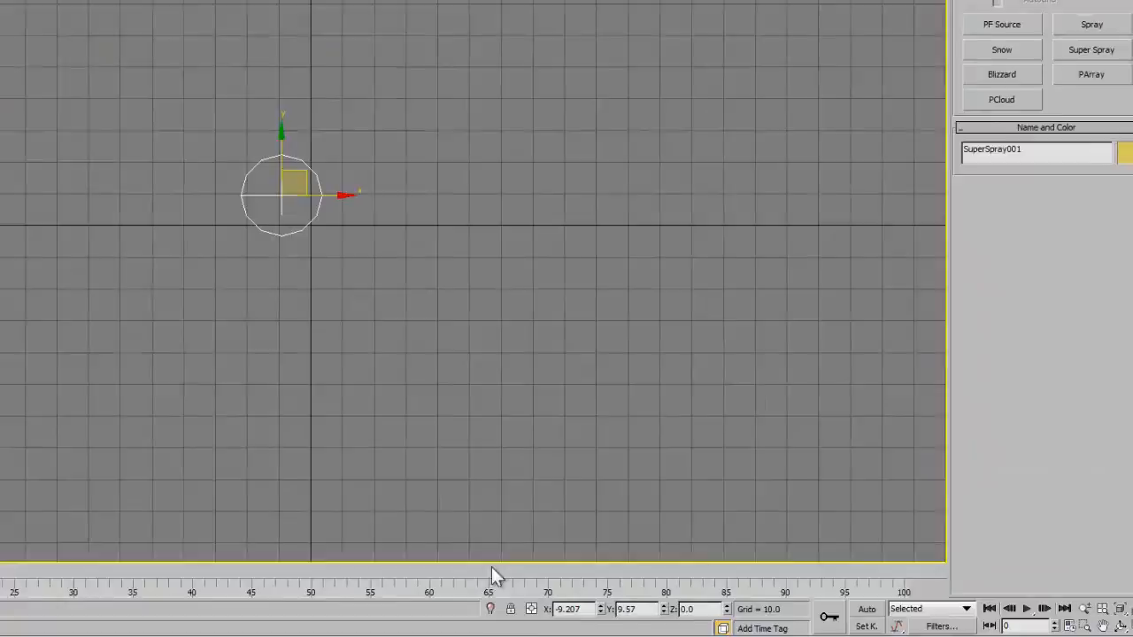
# Position the Super Spray emitter at X 0.0 and Y 0.0 and preview its animation.
pyautogui.rightClick(600, 611)
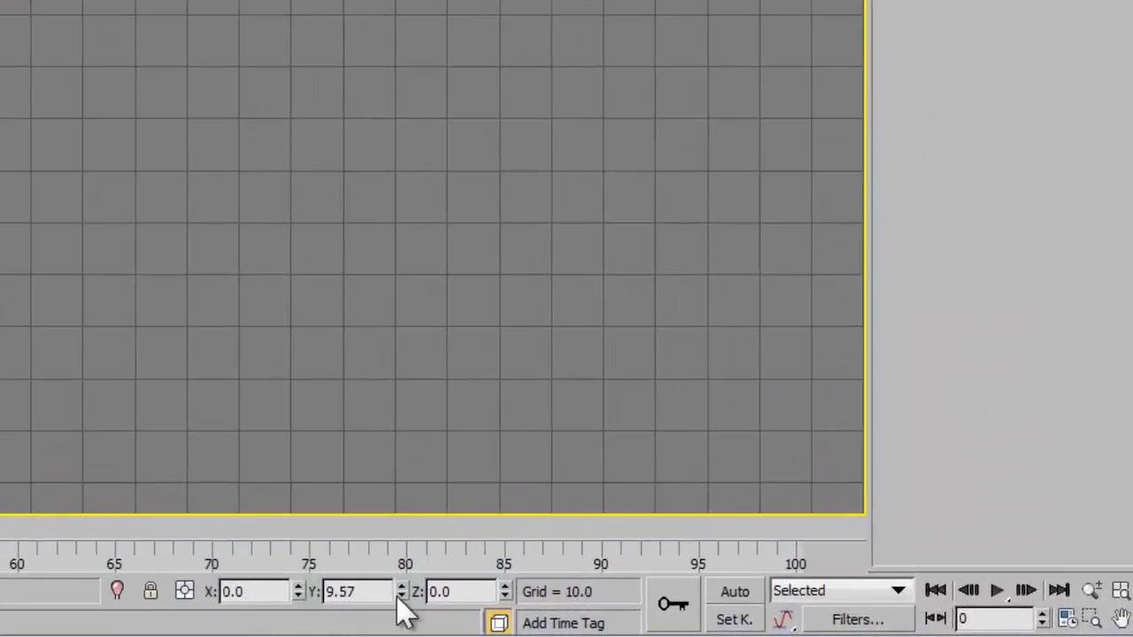
pyautogui.rightClick(400, 593)
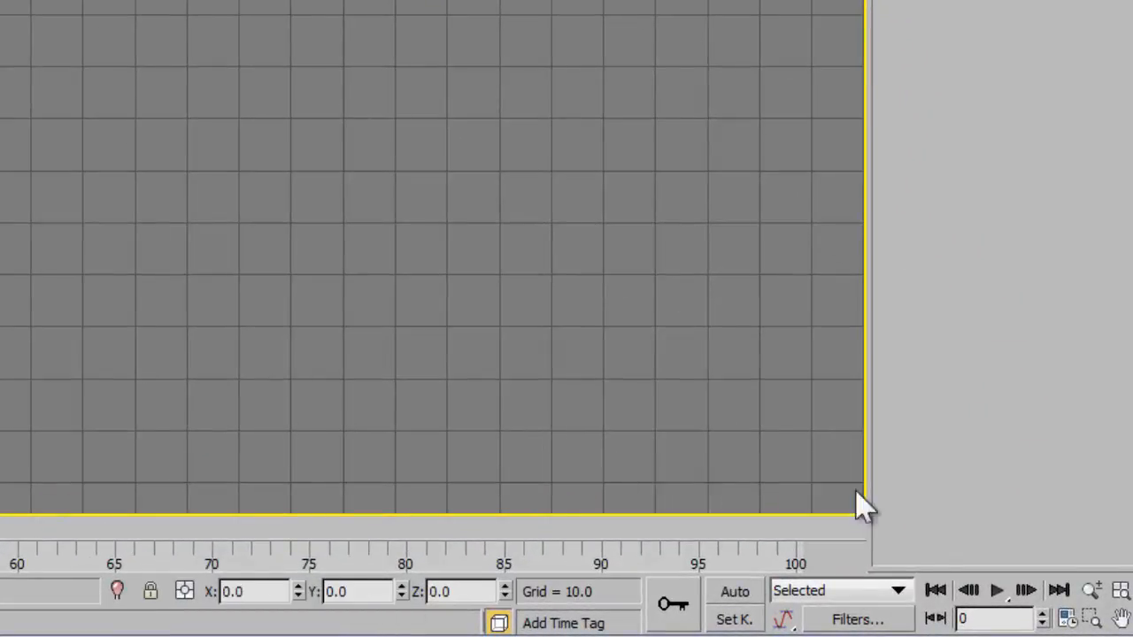
pyautogui.click(997, 591)
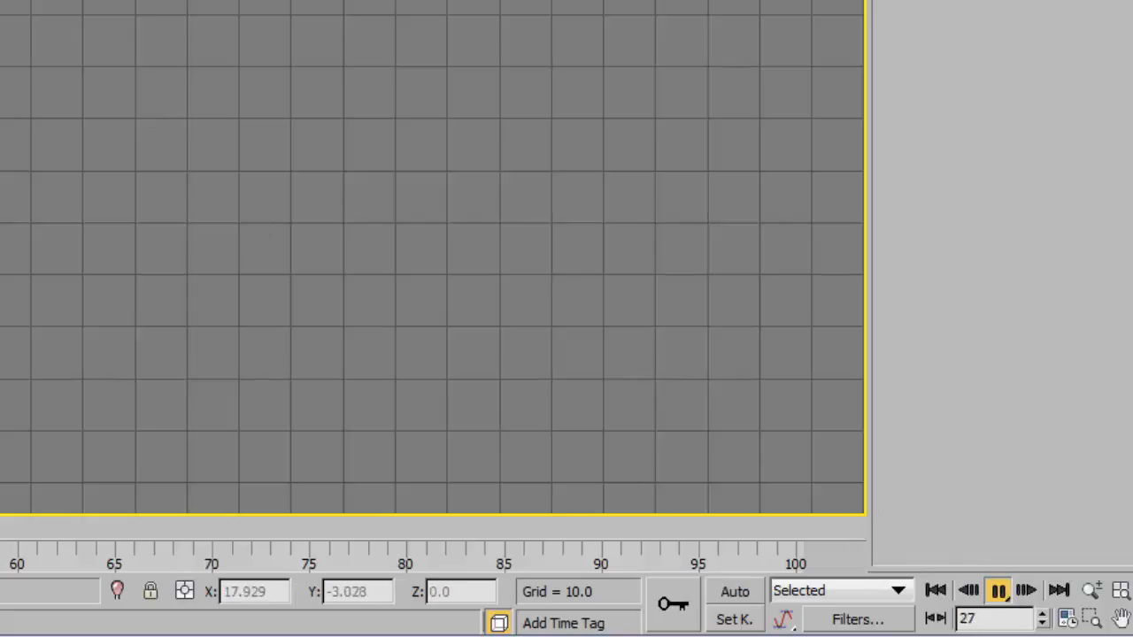
pyautogui.click(999, 592)
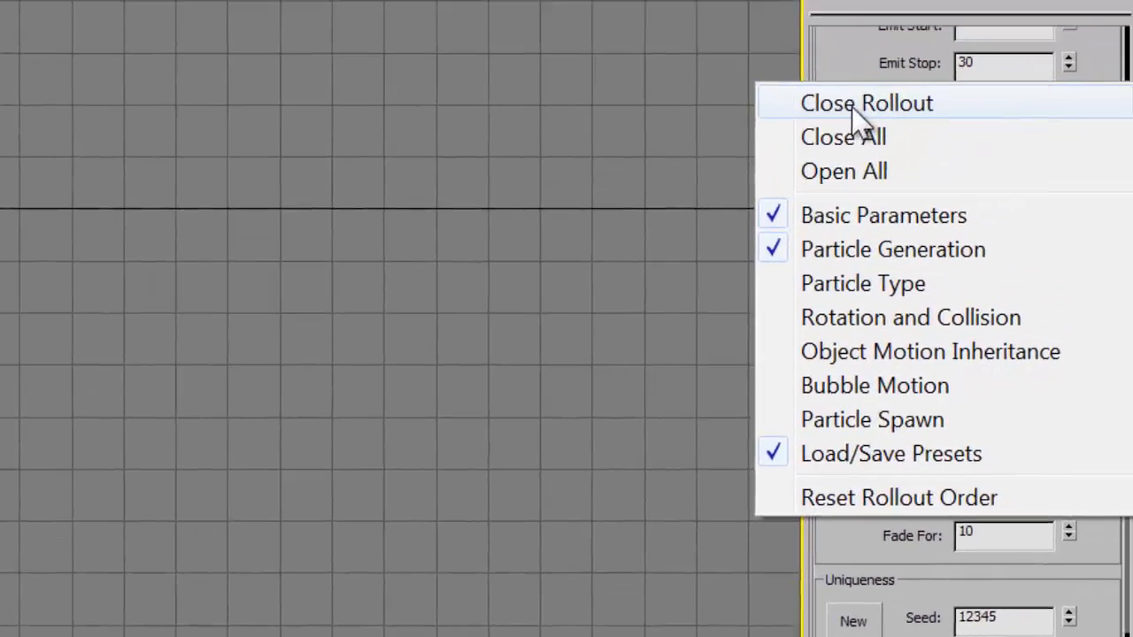
# Collapse all of the Super Spray's parameter sections, then review its Basic Parameters and Particle Generation settings.
pyautogui.click(854, 154)
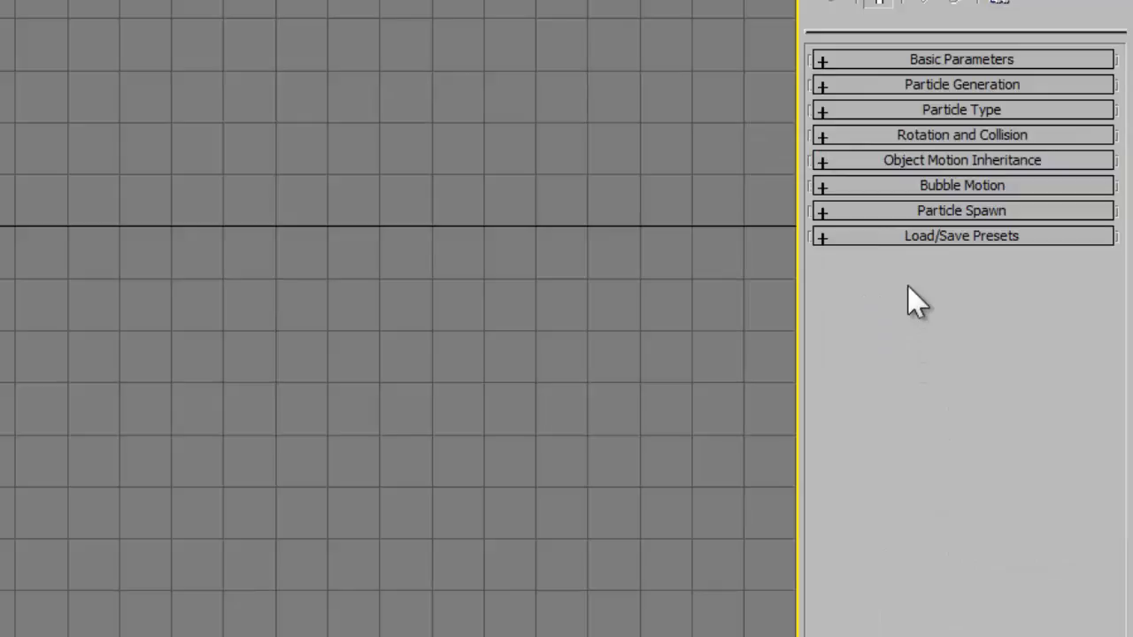
pyautogui.click(914, 62)
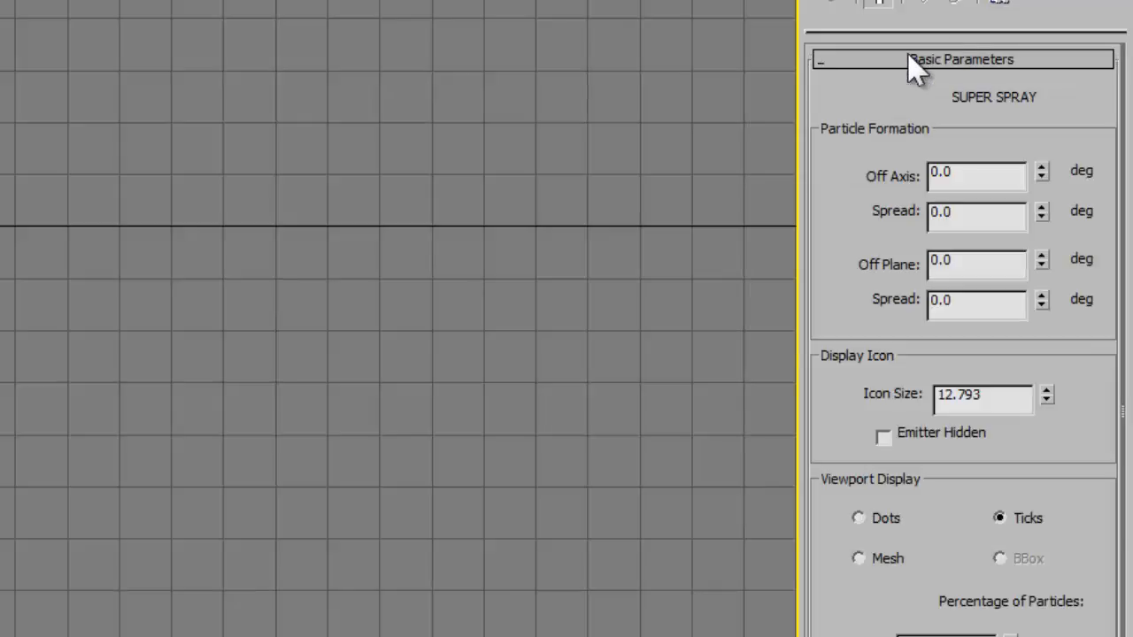
pyautogui.click(886, 61)
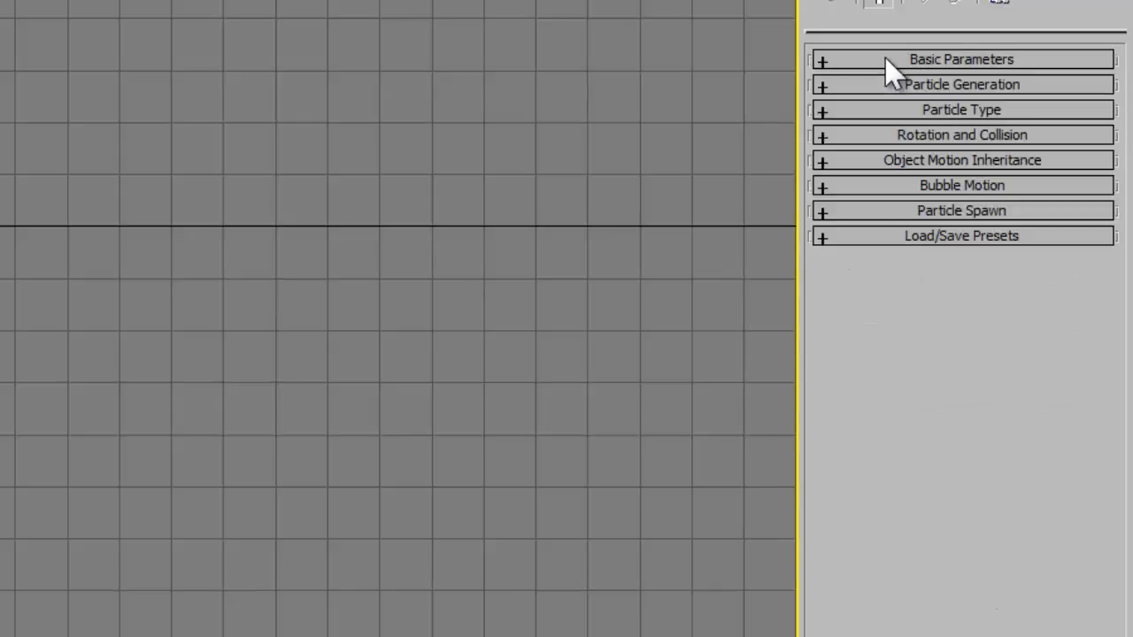
pyautogui.click(877, 85)
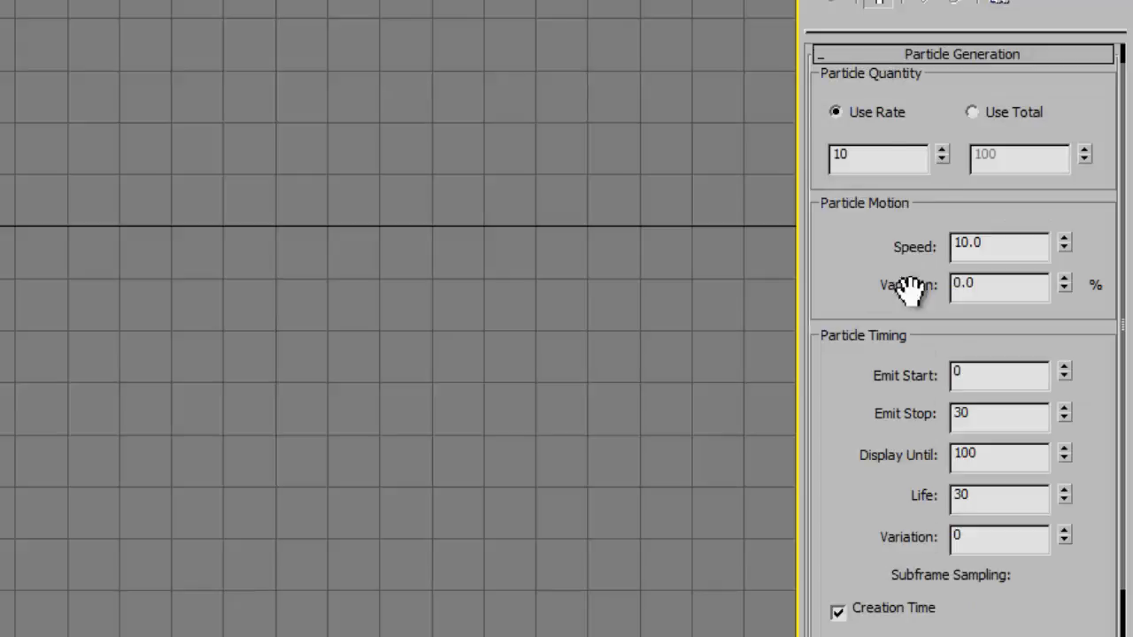
pyautogui.click(866, 56)
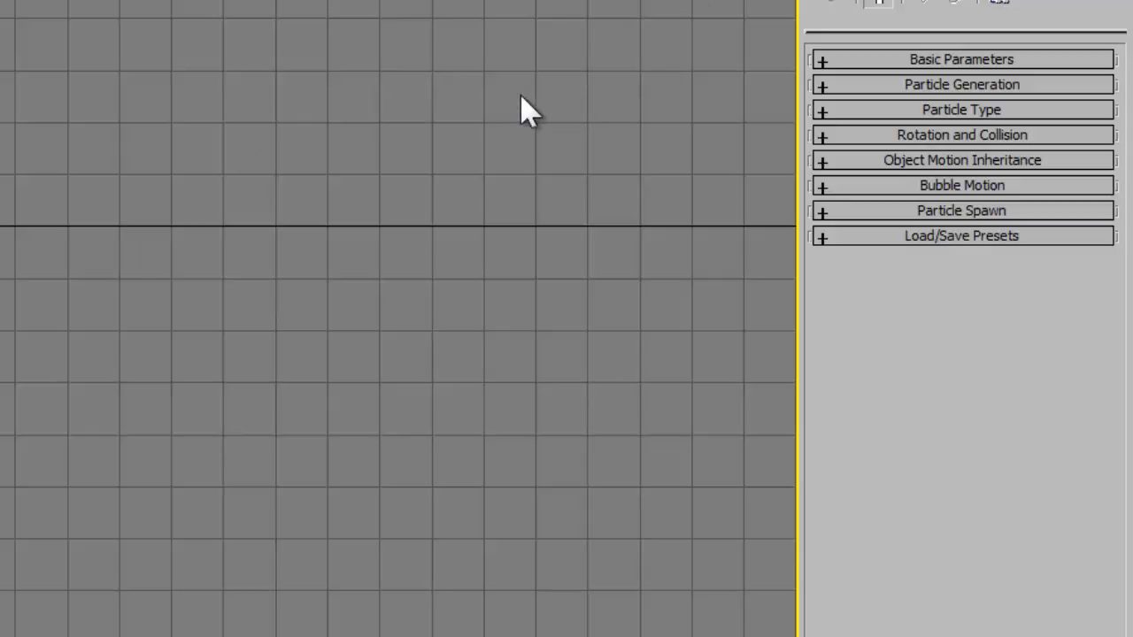
# Go through the Super Spray's saved presets and load the Bubbles preset onto the emitter.
pyautogui.moveTo(5, 8); pyautogui.dragTo(121, 463)
pyautogui.click(980, 237)
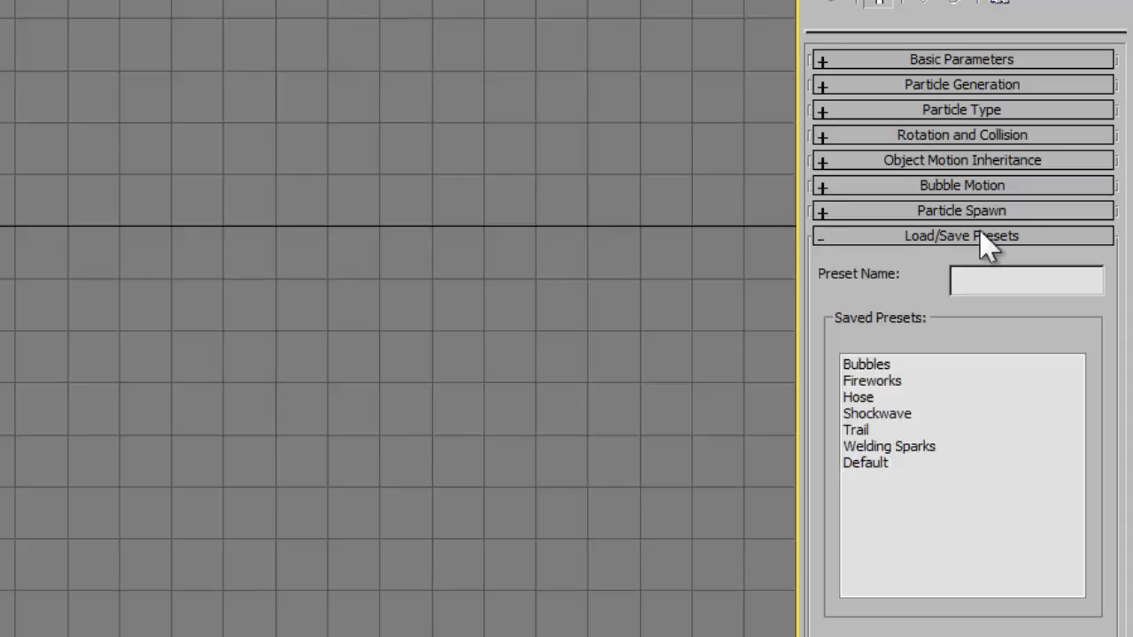
pyautogui.click(864, 365)
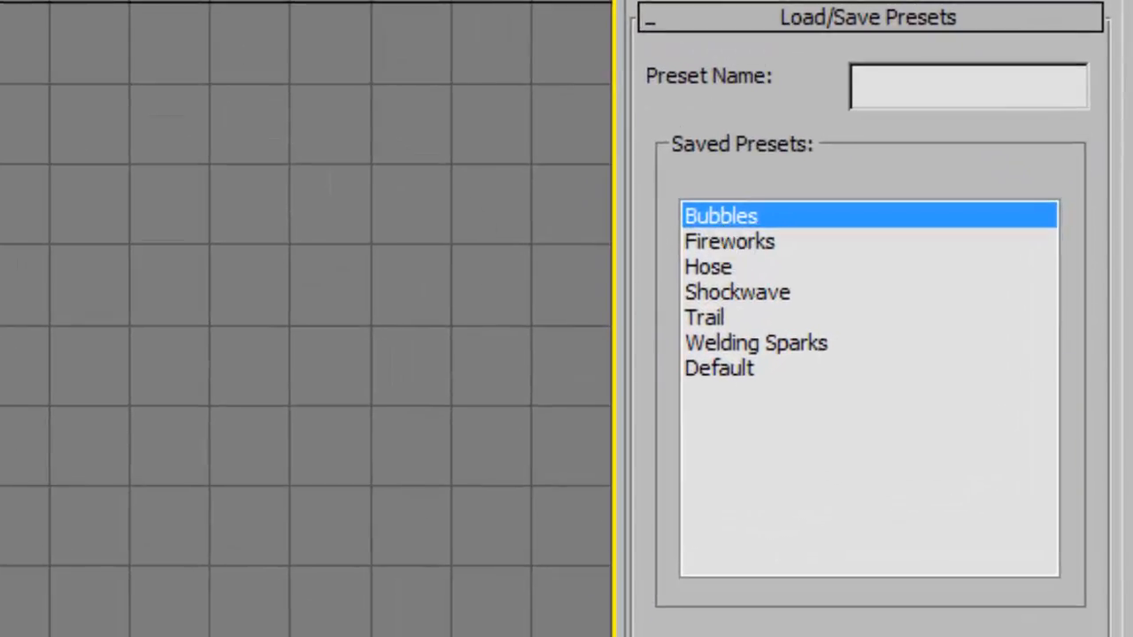
pyautogui.click(728, 244)
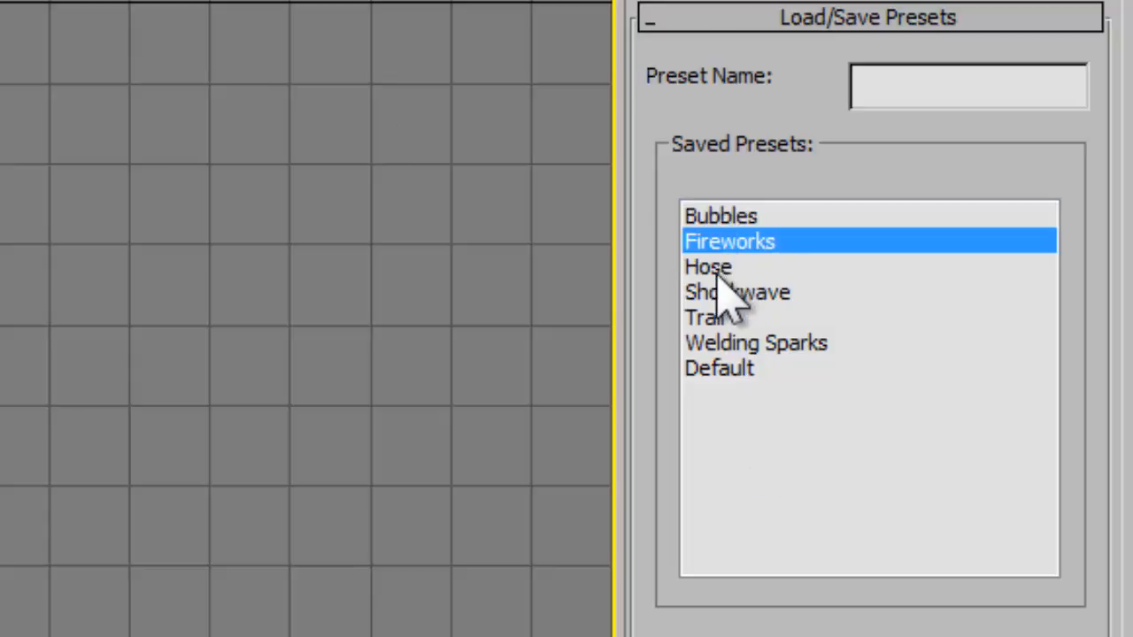
pyautogui.click(720, 269)
pyautogui.press('Down')
pyautogui.press('Down')
pyautogui.press('Down')
pyautogui.press('Down')
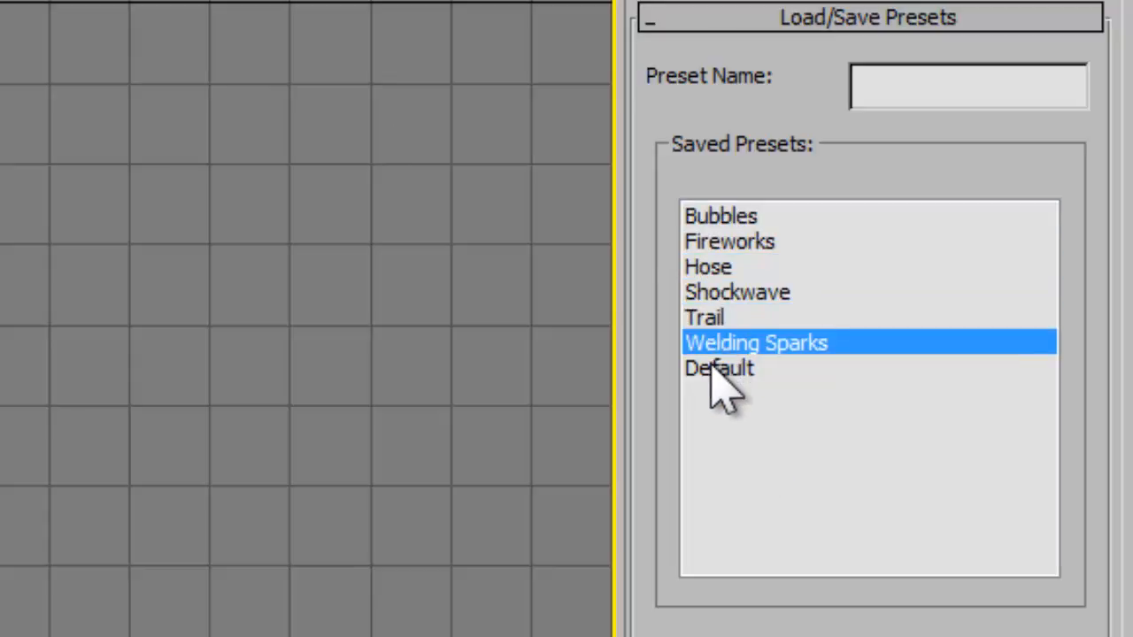
pyautogui.click(708, 318)
pyautogui.click(706, 271)
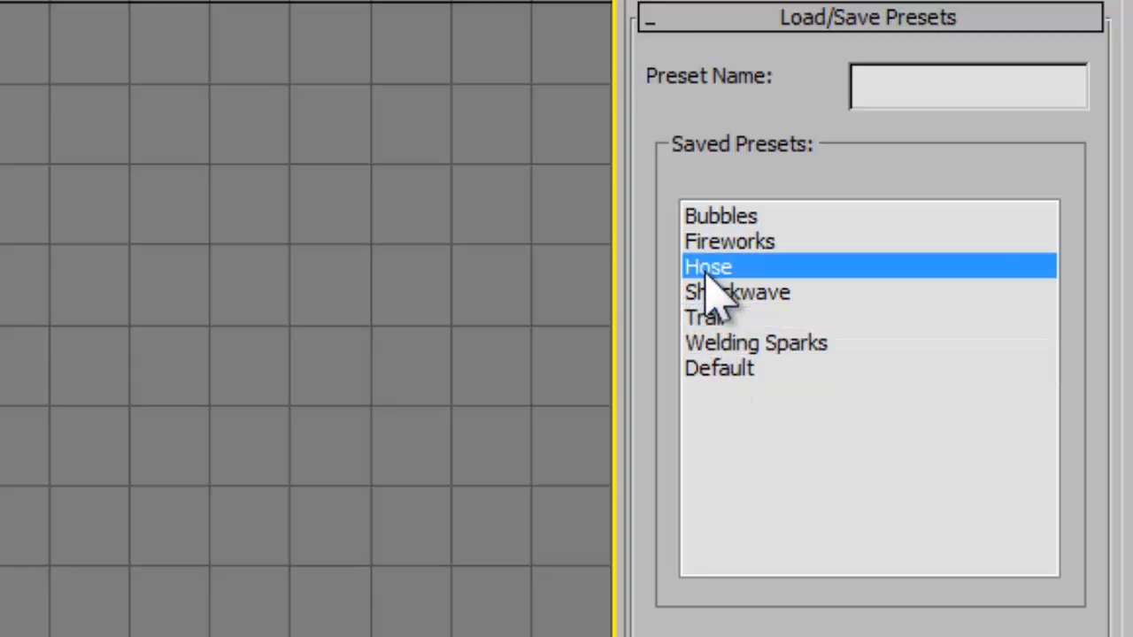
pyautogui.click(724, 295)
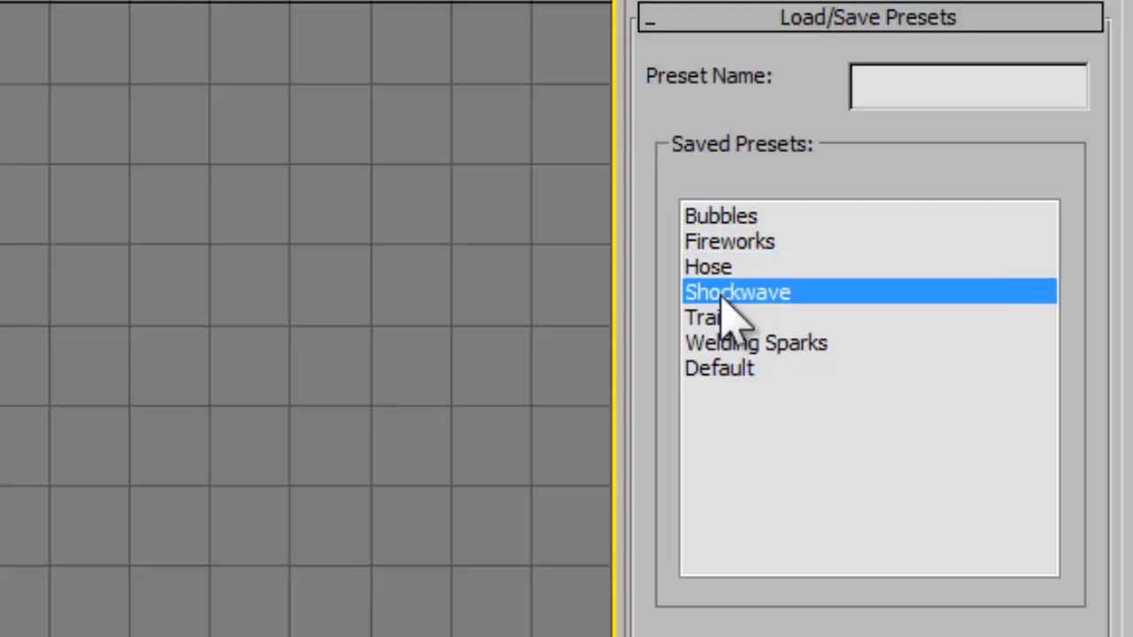
pyautogui.click(729, 239)
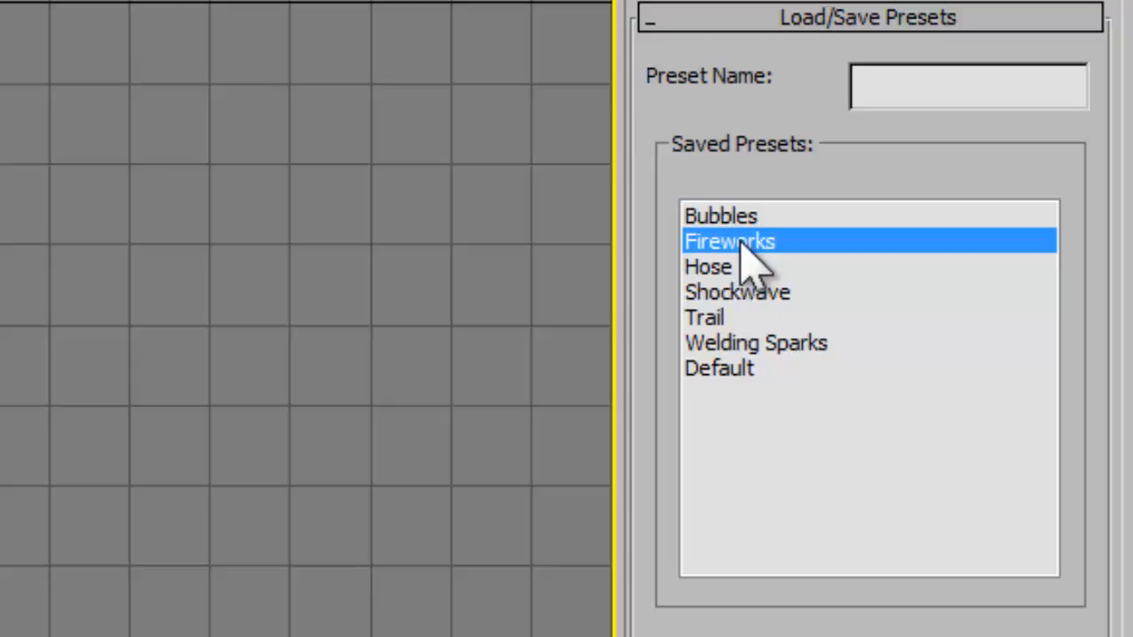
pyautogui.click(717, 221)
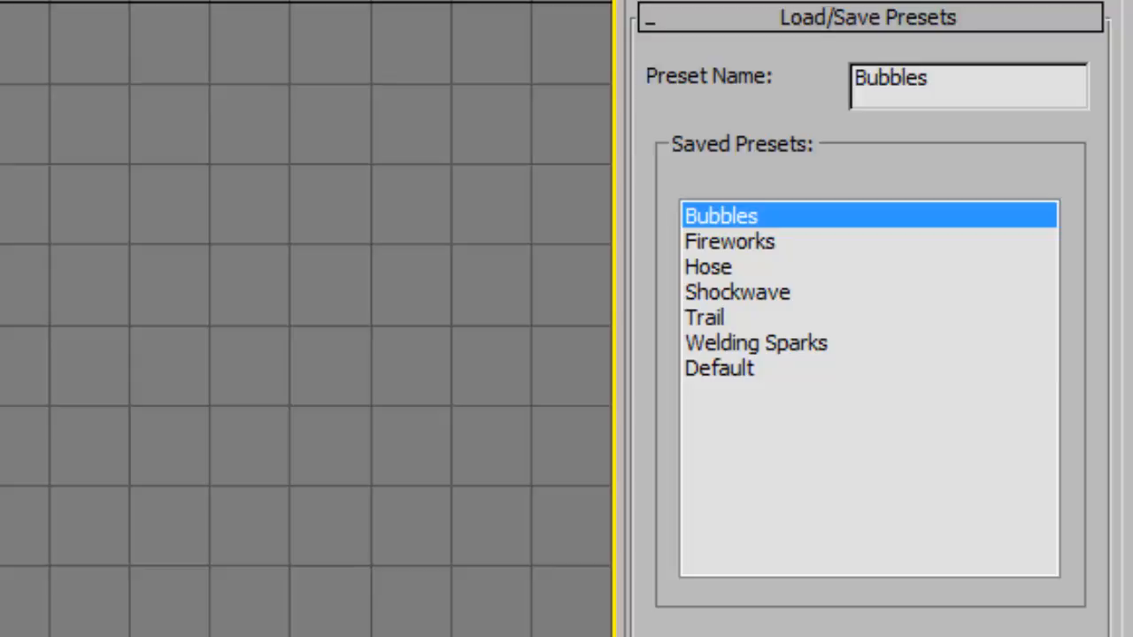
# Switch from the flat grid view to a maximized perspective view of the emitter.
pyautogui.press('Delete')
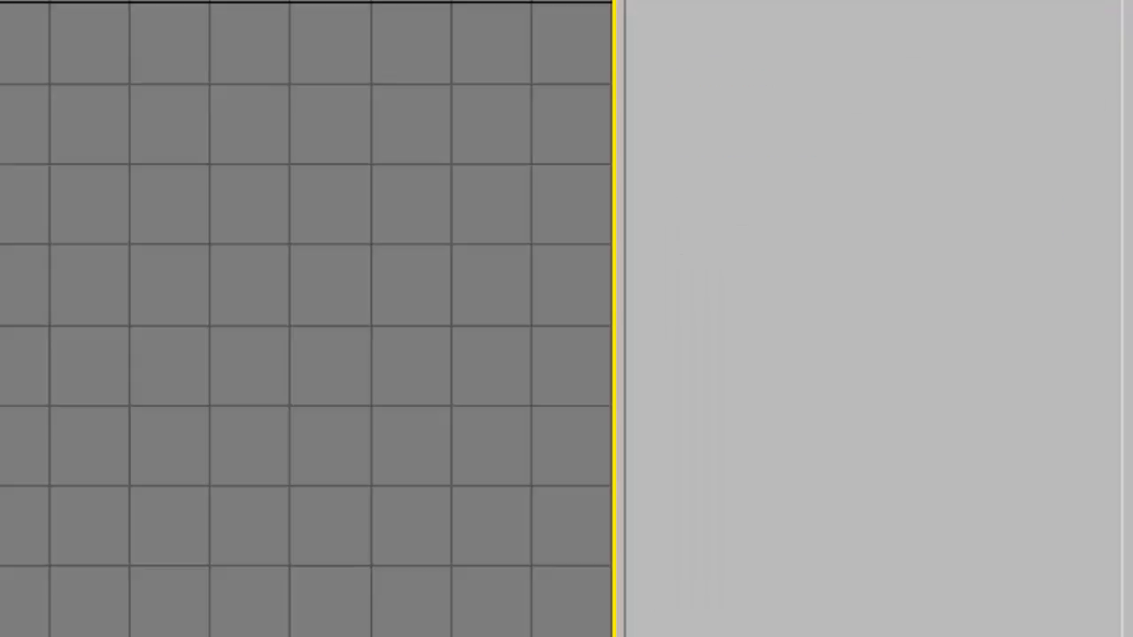
pyautogui.hotkey('alt', 'w')
pyautogui.click(301, 327)
pyautogui.hotkey('alt', 'w')
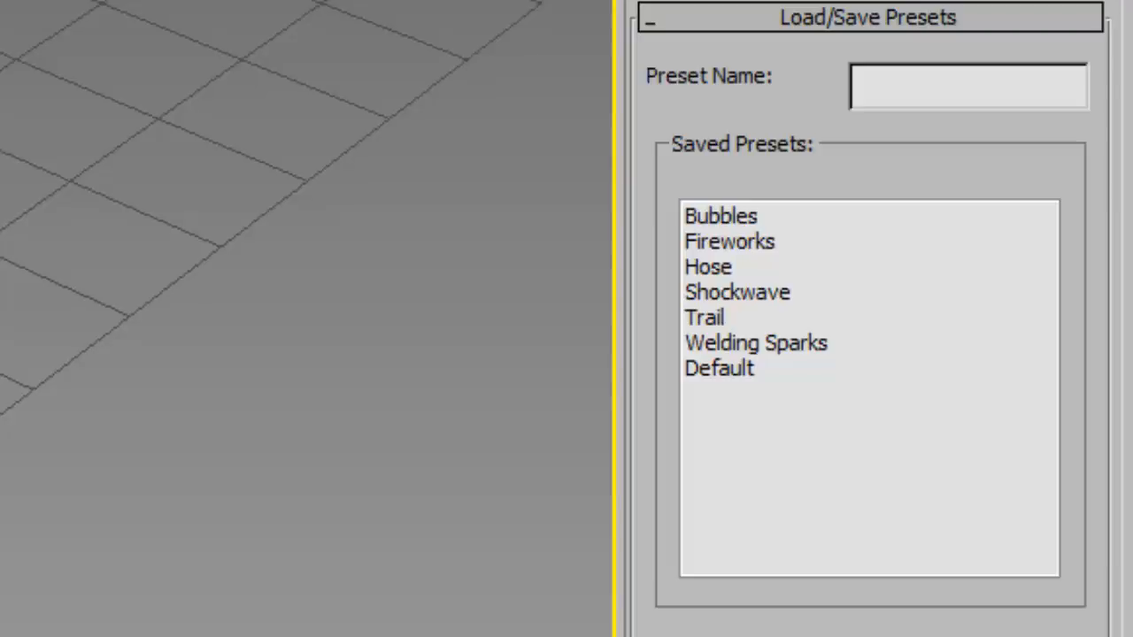
# Set the Super Spray's viewport display to Mesh and its icon size to 5.
pyautogui.click(734, 19)
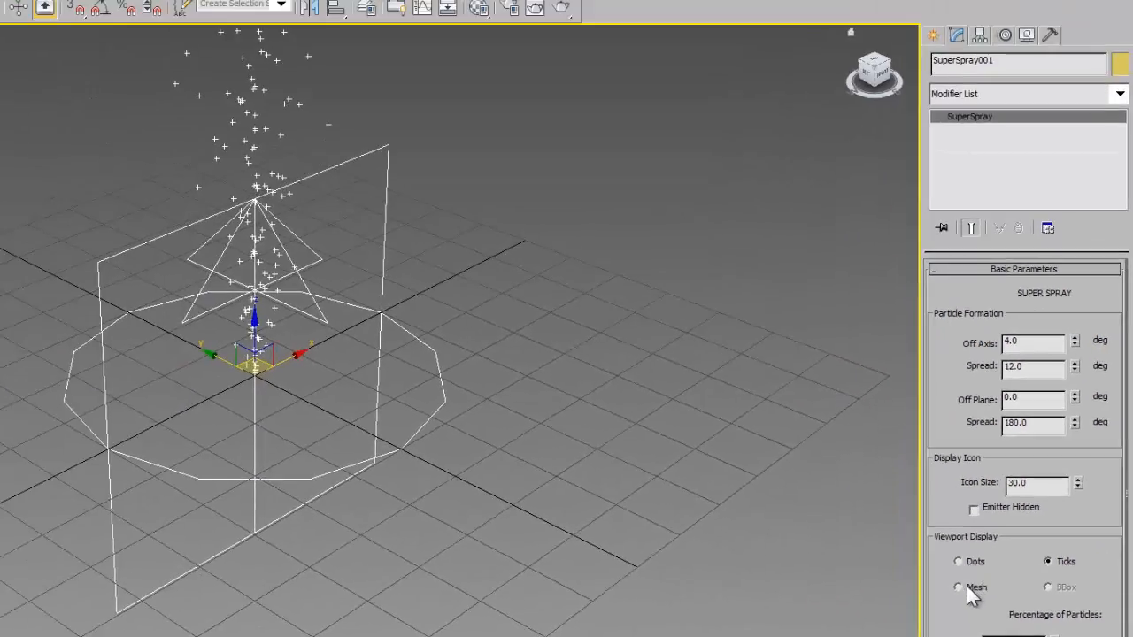
pyautogui.click(959, 586)
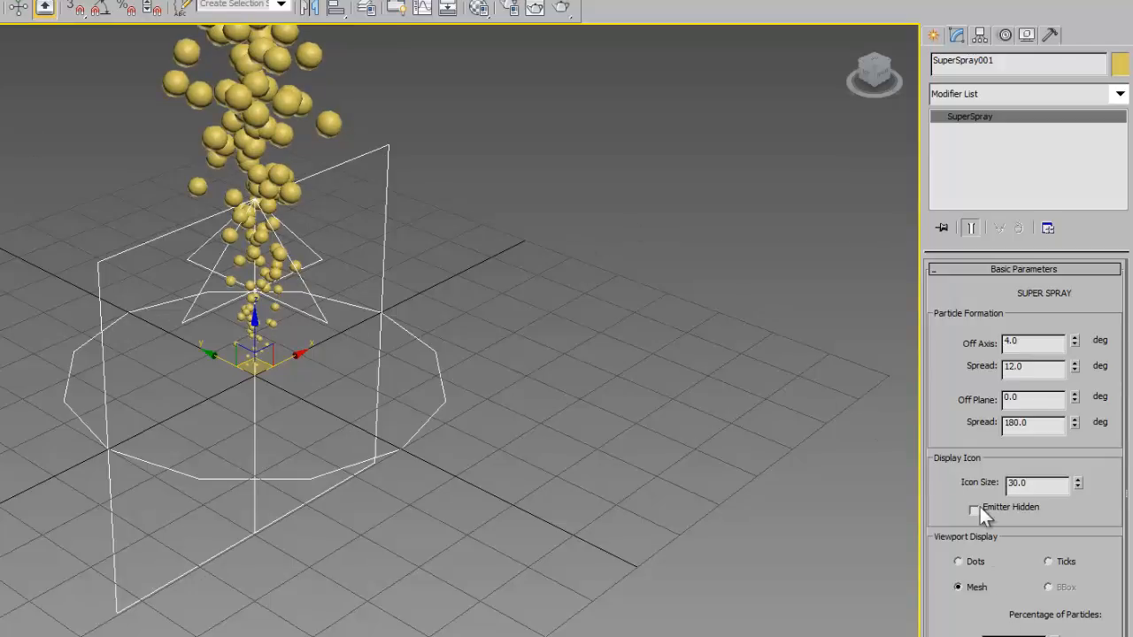
pyautogui.moveTo(1036, 487); pyautogui.dragTo(1007, 486)
pyautogui.write('5')
pyautogui.press('Return')
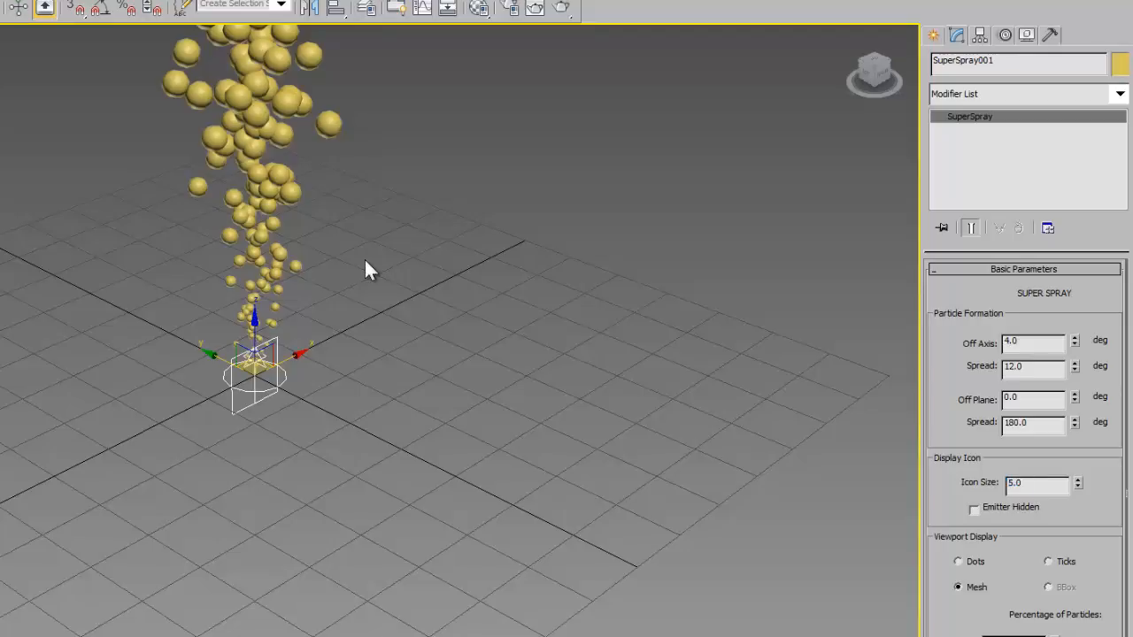
# Frame the whole bubble stream in the perspective view and play the animation to check the mesh particles.
pyautogui.moveTo(365, 259); pyautogui.dragTo(375, 571, button='middle')
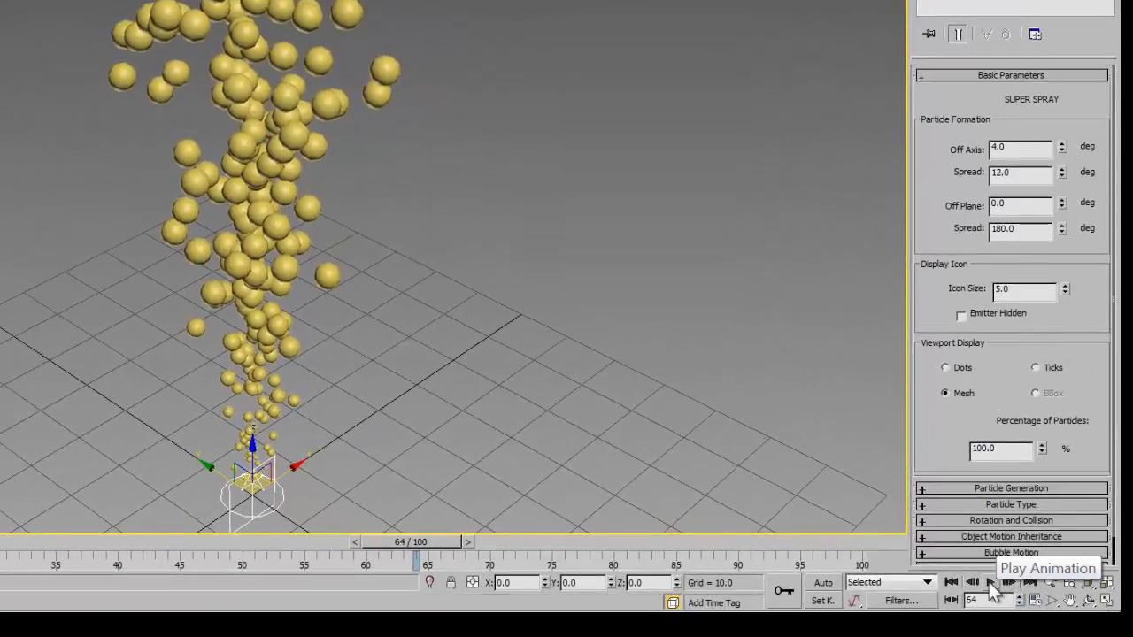
pyautogui.click(990, 584)
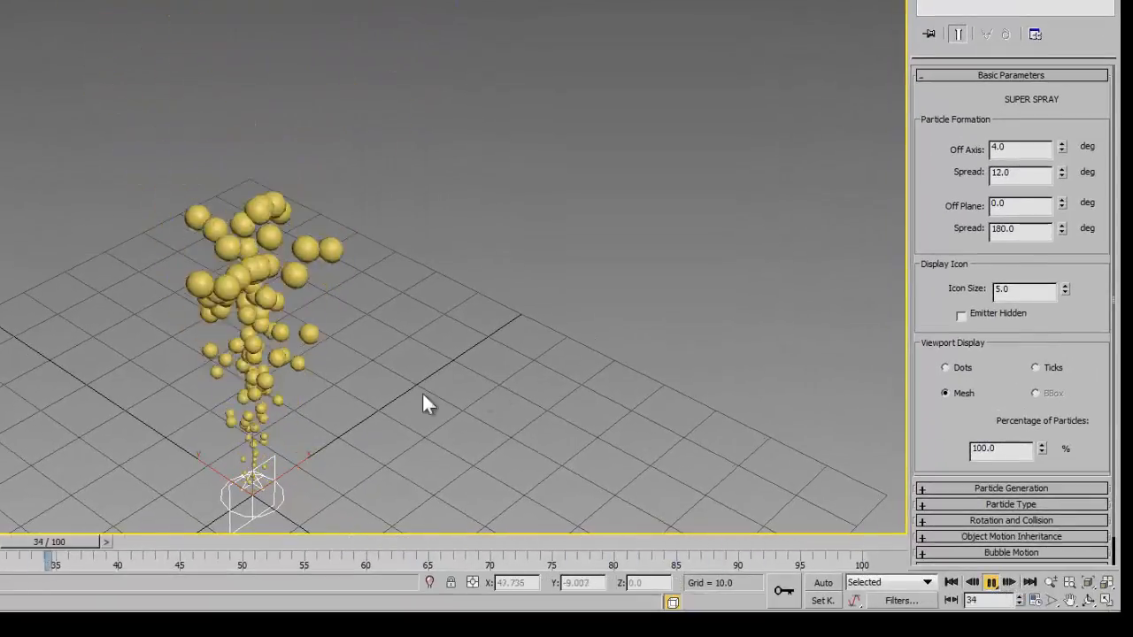
pyautogui.press('Escape')
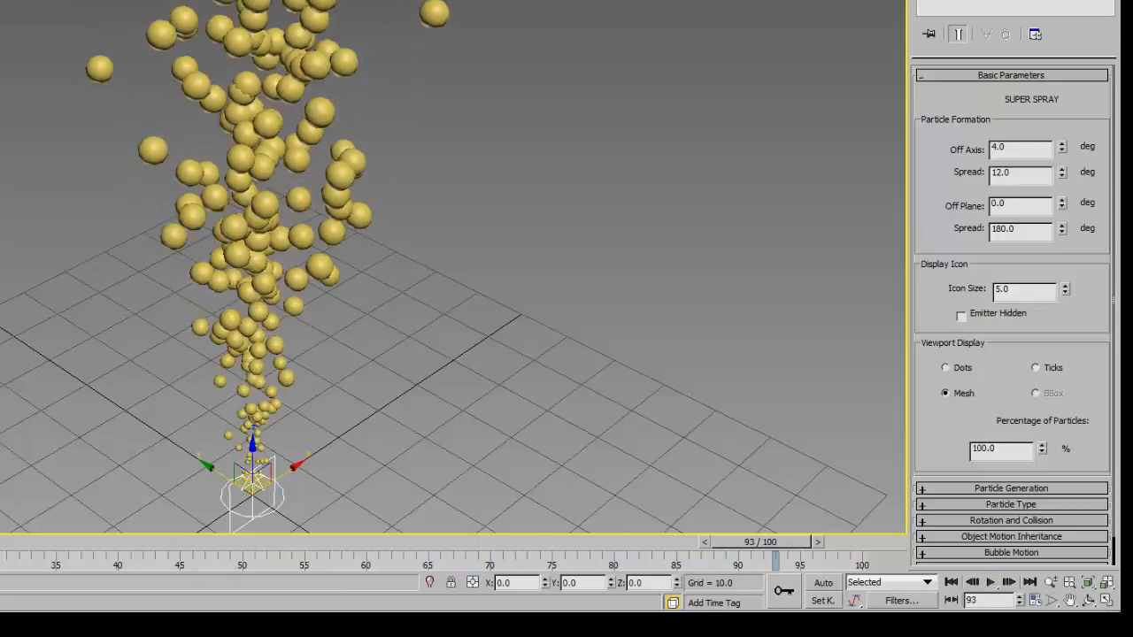
pyautogui.click(221, 99)
pyautogui.click(253, 121)
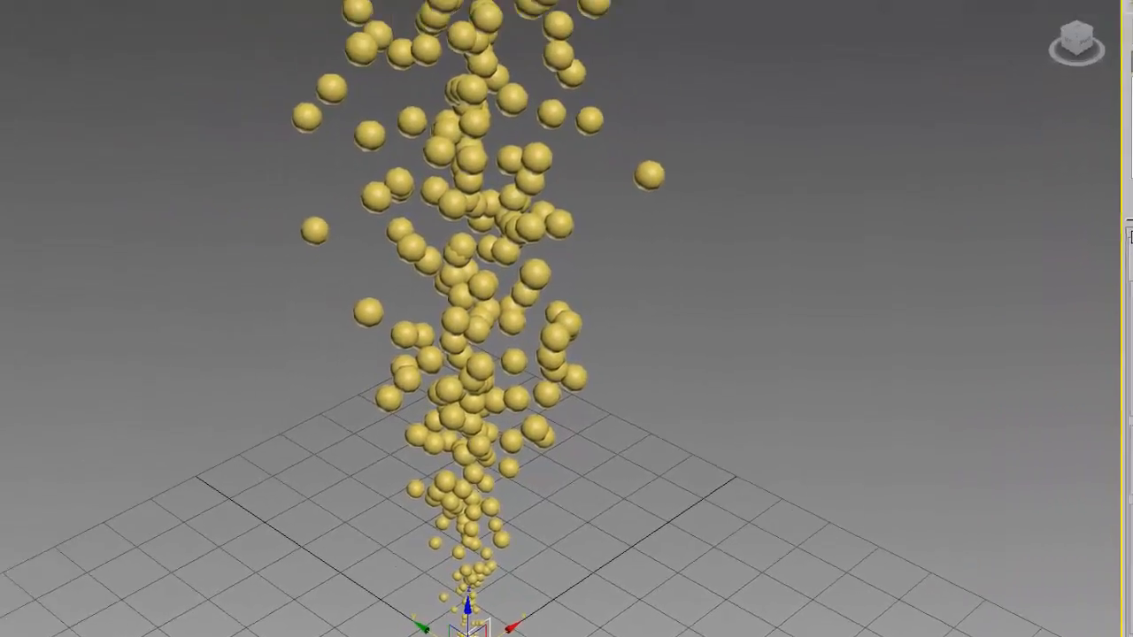
# Open the Compact Material Editor and assign a Bitmap map to the diffuse colour of the 01 - Default material.
pyautogui.click(531, 46)
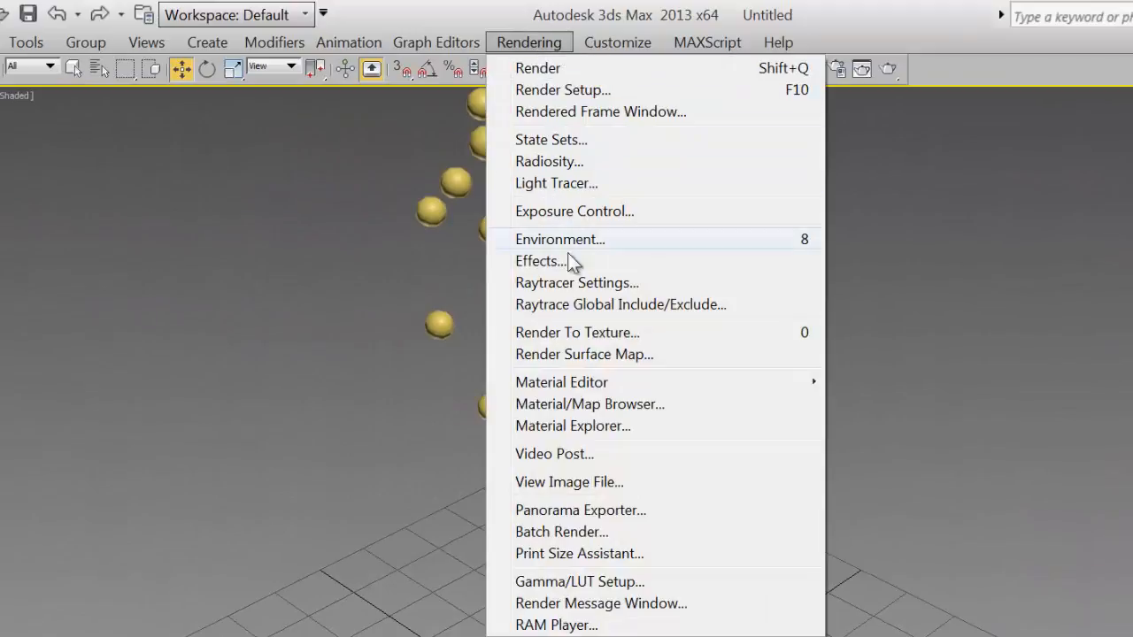
pyautogui.moveTo(576, 389)
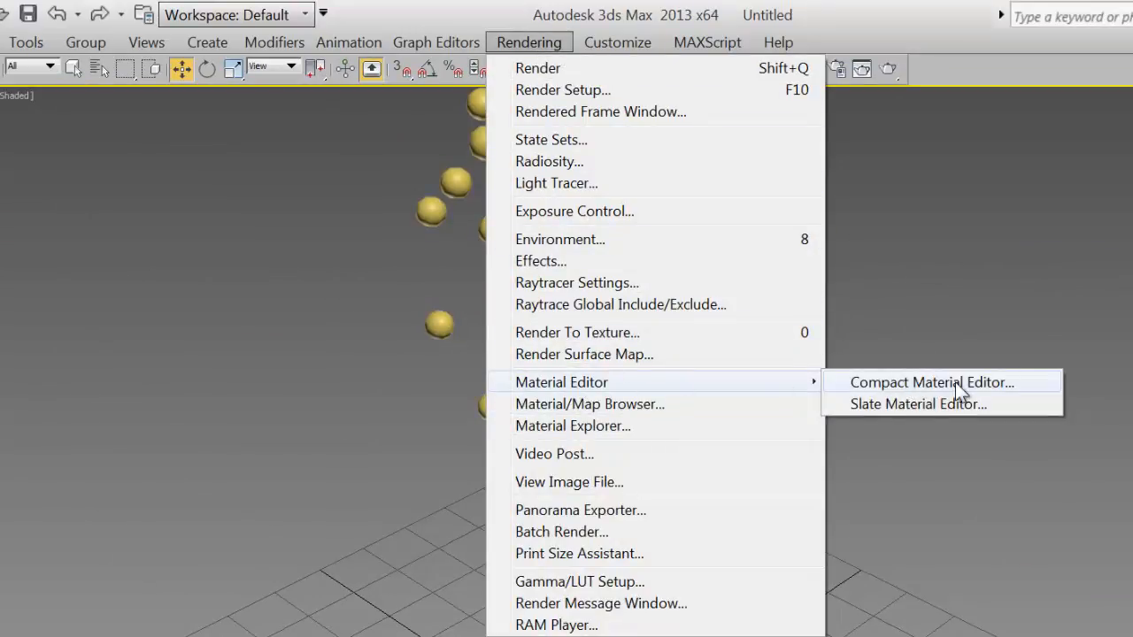
pyautogui.click(1026, 385)
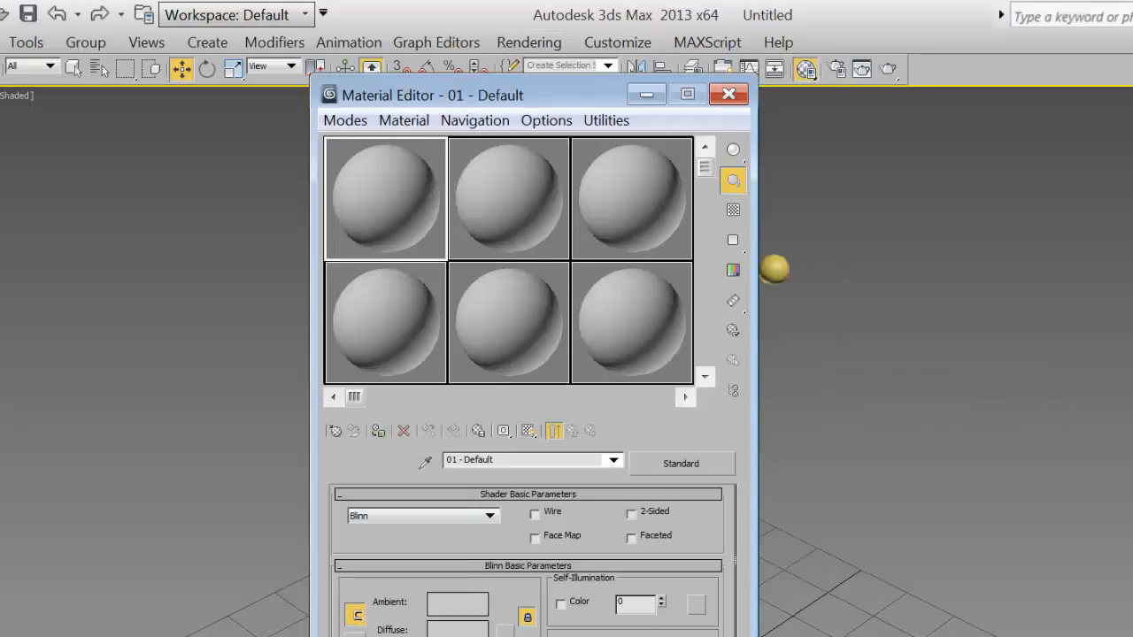
pyautogui.click(505, 633)
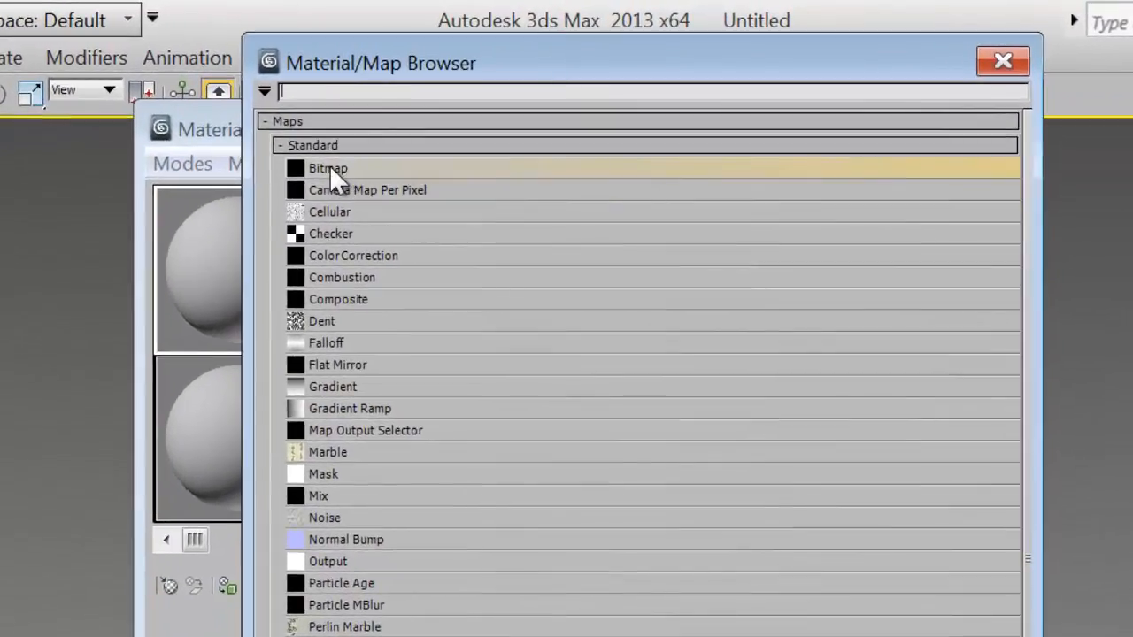
pyautogui.doubleClick(453, 122)
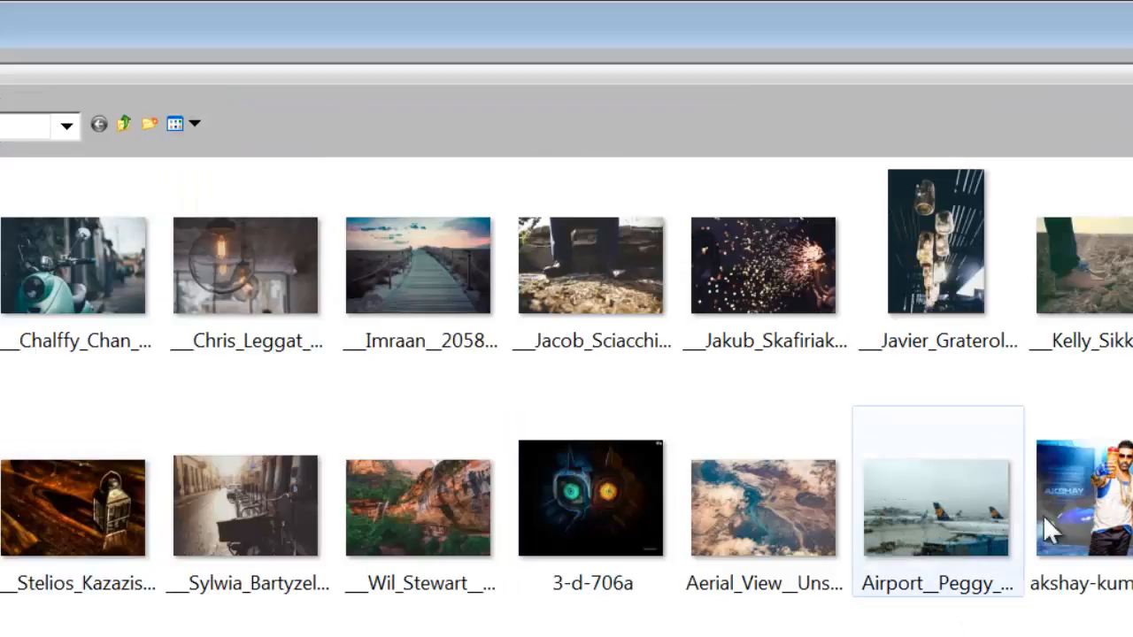
# Load the lord-ganesha-167a image from the hd photos folder as the material's diffuse bitmap.
pyautogui.click(1076, 505)
pyautogui.scroll(-3, 1076, 509)
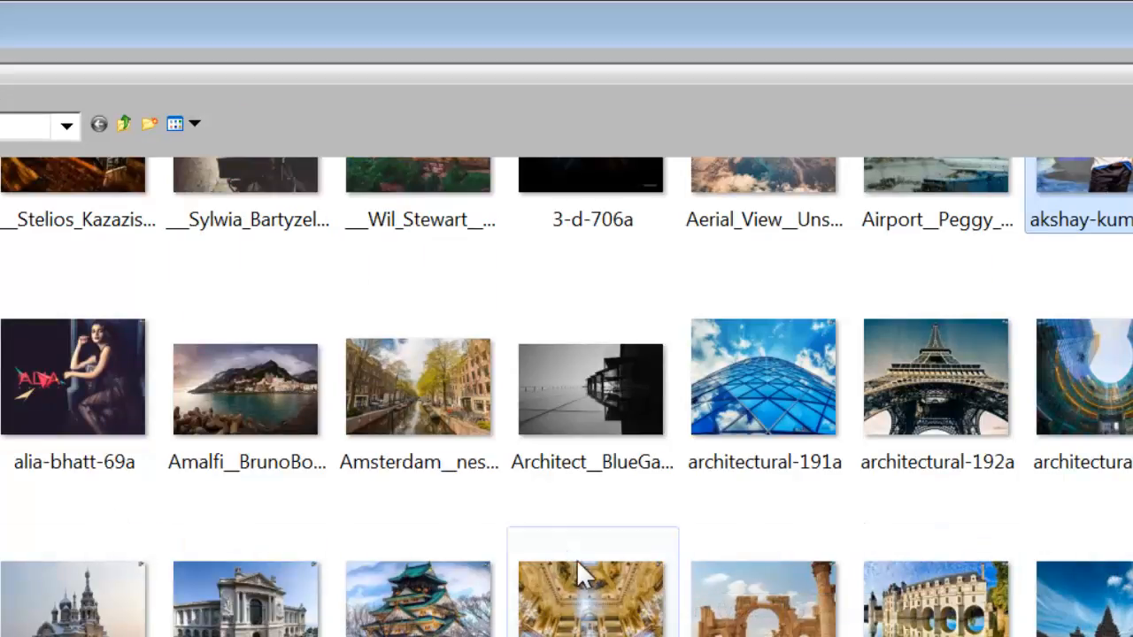
pyautogui.scroll(3, 576, 566)
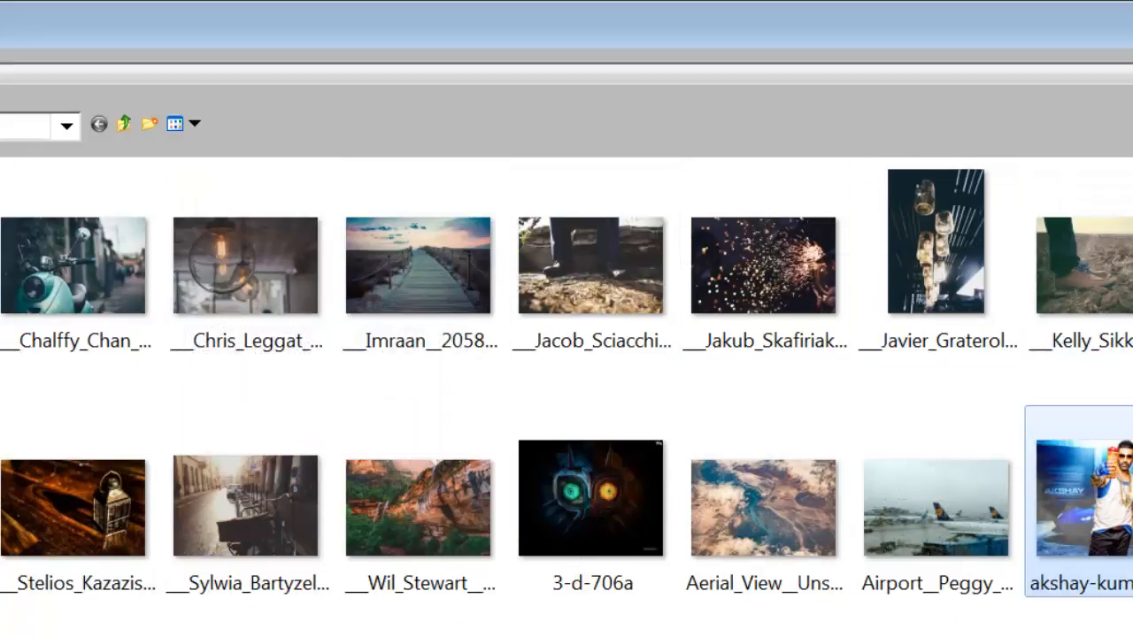
pyautogui.click(3, 281)
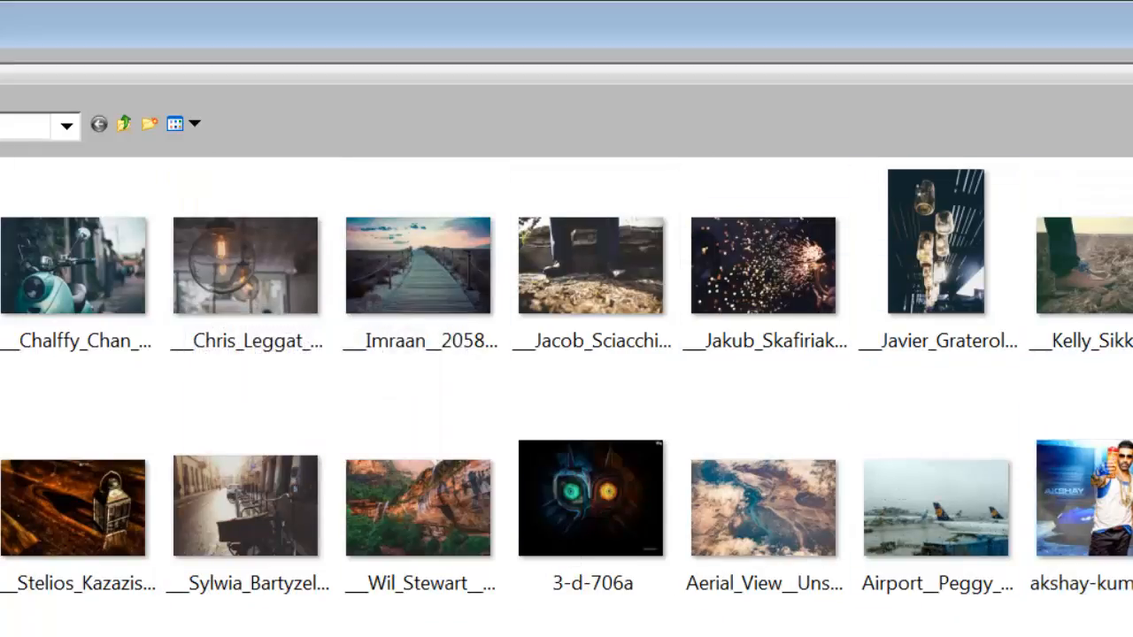
pyautogui.scroll(-15, 630, 605)
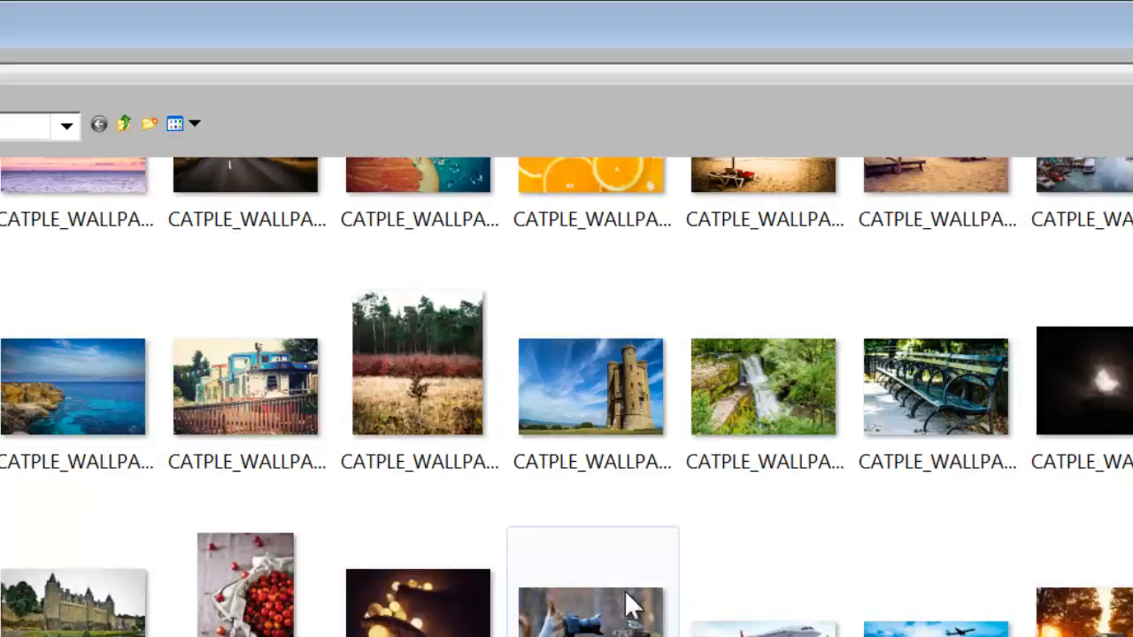
pyautogui.scroll(-10, 630, 605)
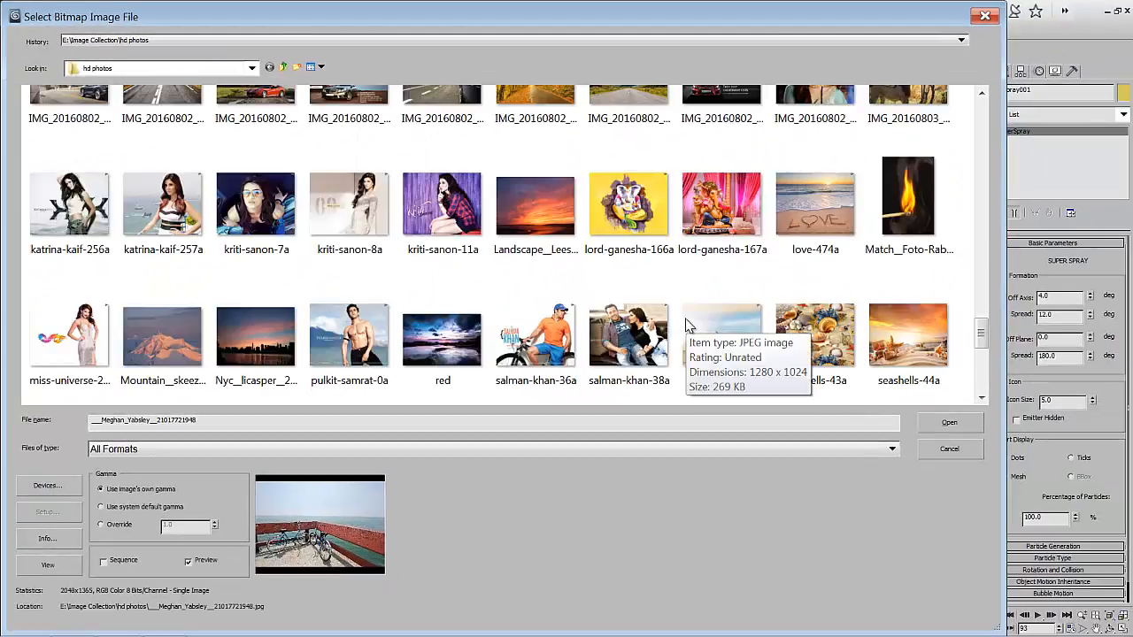
pyautogui.click(628, 205)
pyautogui.click(721, 205)
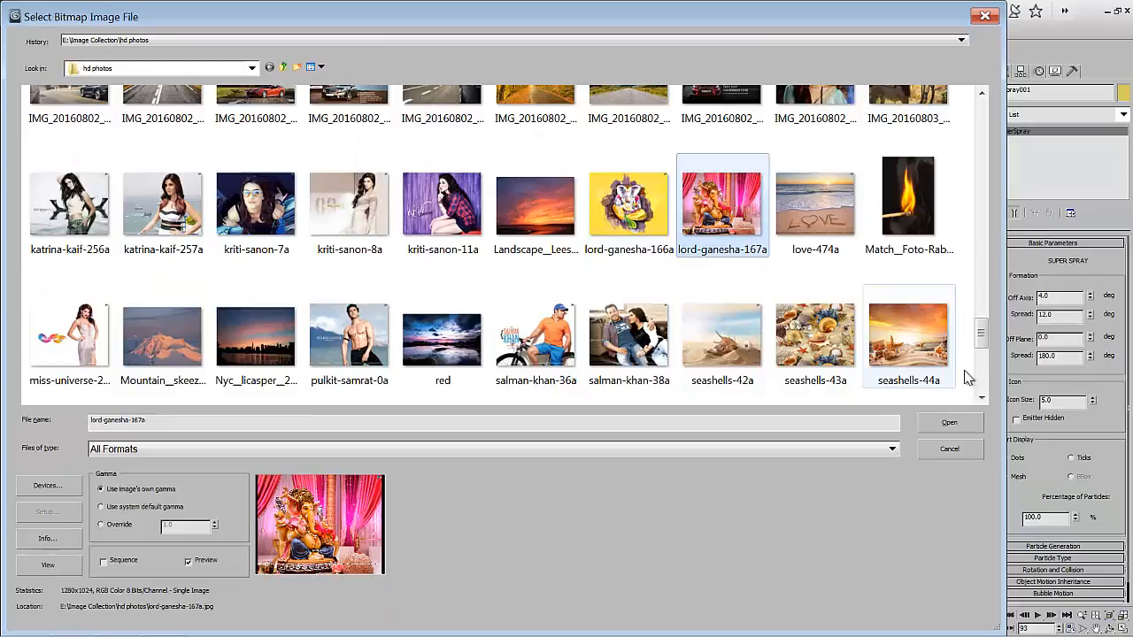
pyautogui.click(948, 425)
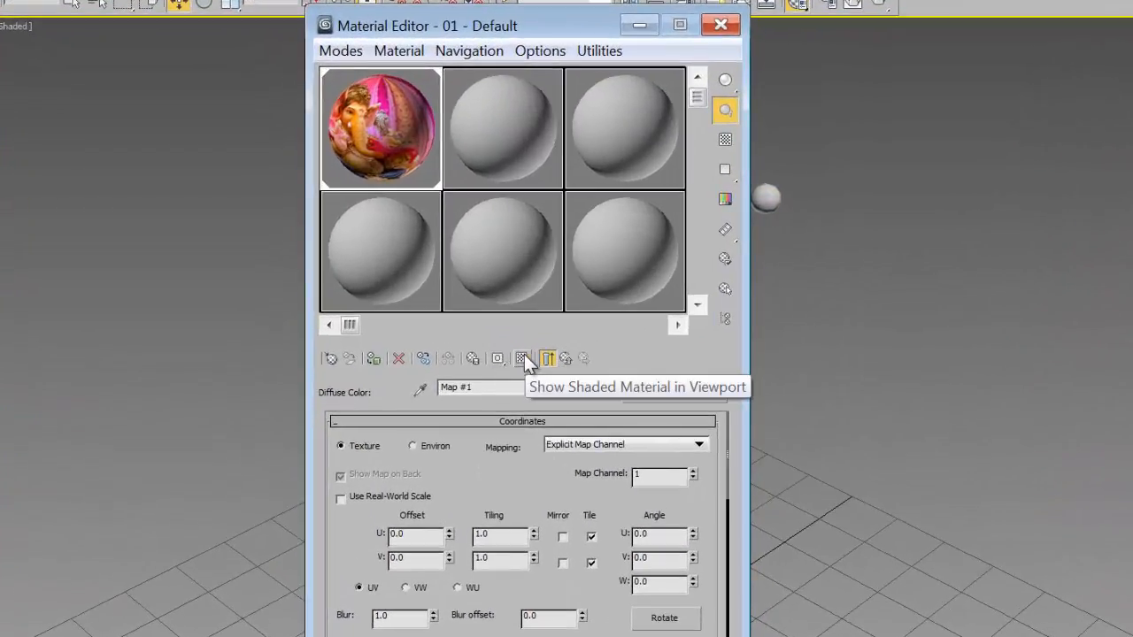
# Show the textured material shaded in the viewport and close the Material Editor.
pyautogui.click(523, 357)
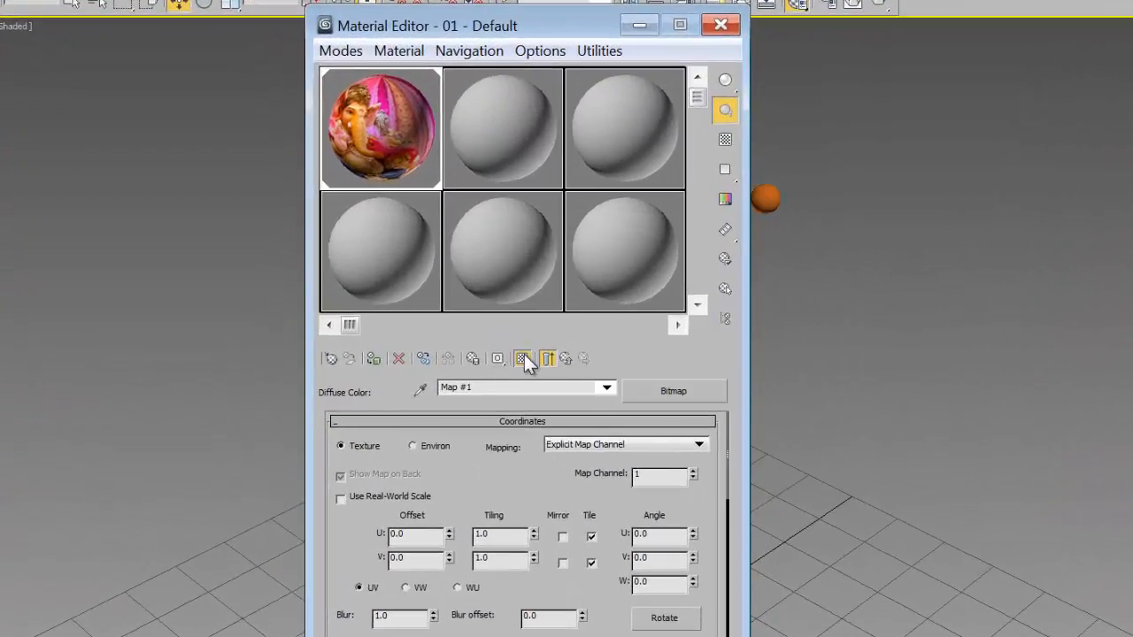
pyautogui.click(721, 25)
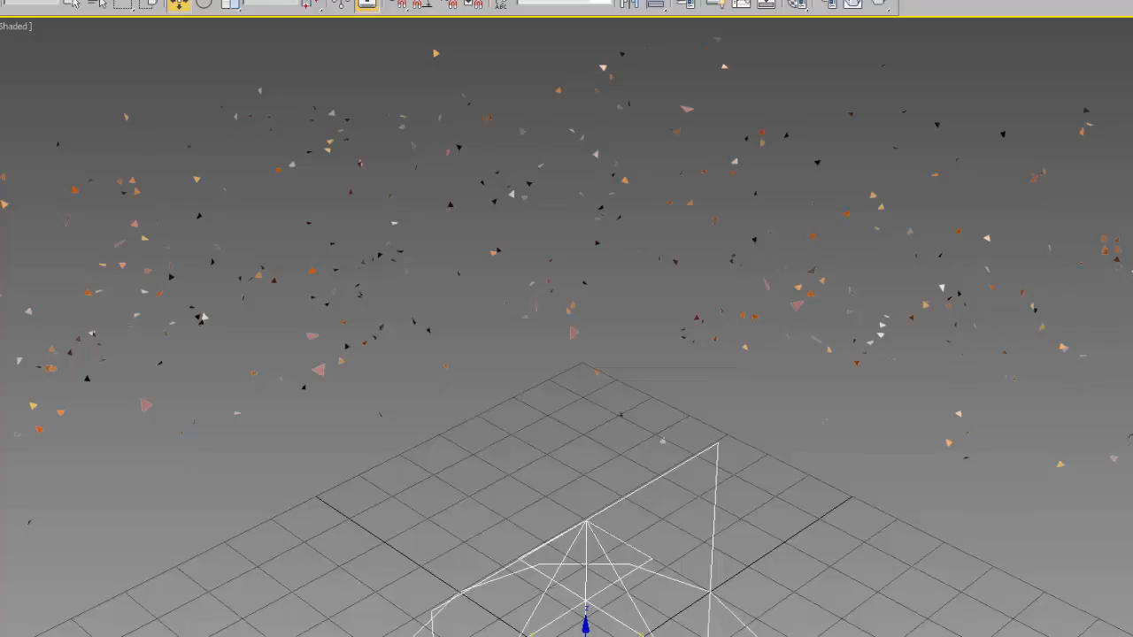
# Set the Super Spray's particle size to 15 and play the animation to check the textured particles from farther away.
pyautogui.press('Delete')
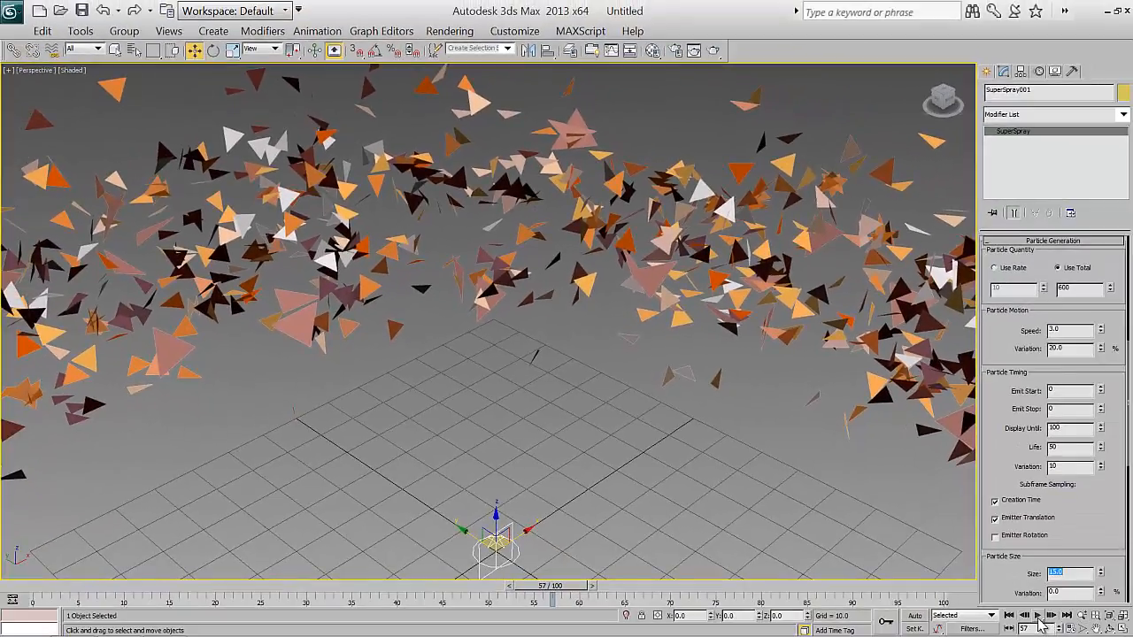
pyautogui.click(1037, 615)
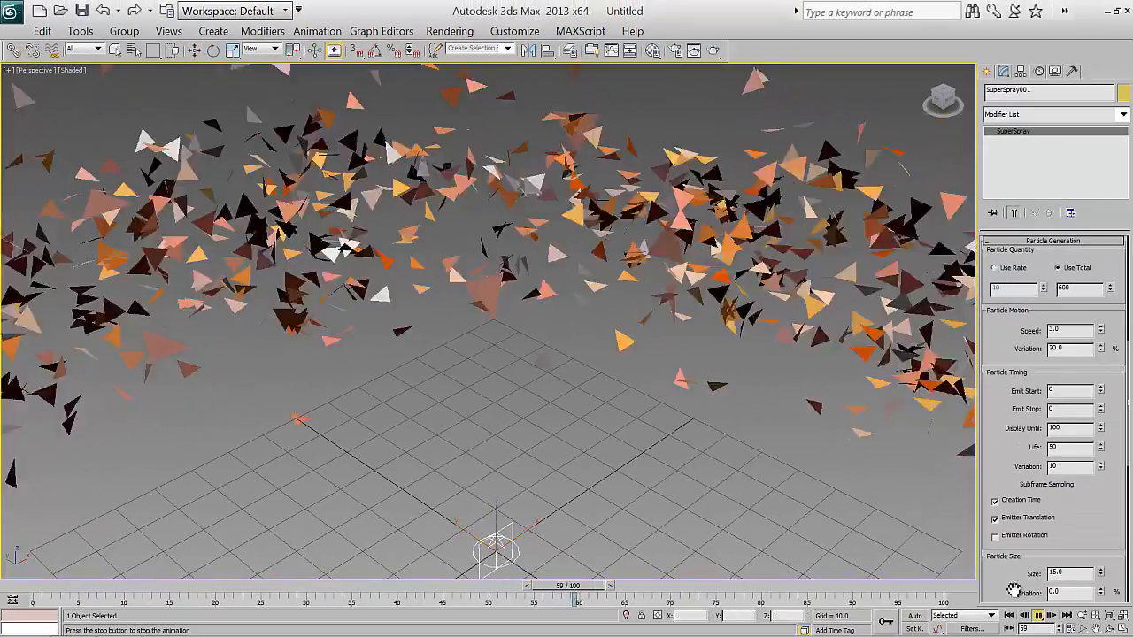
pyautogui.scroll(-6, 624, 409)
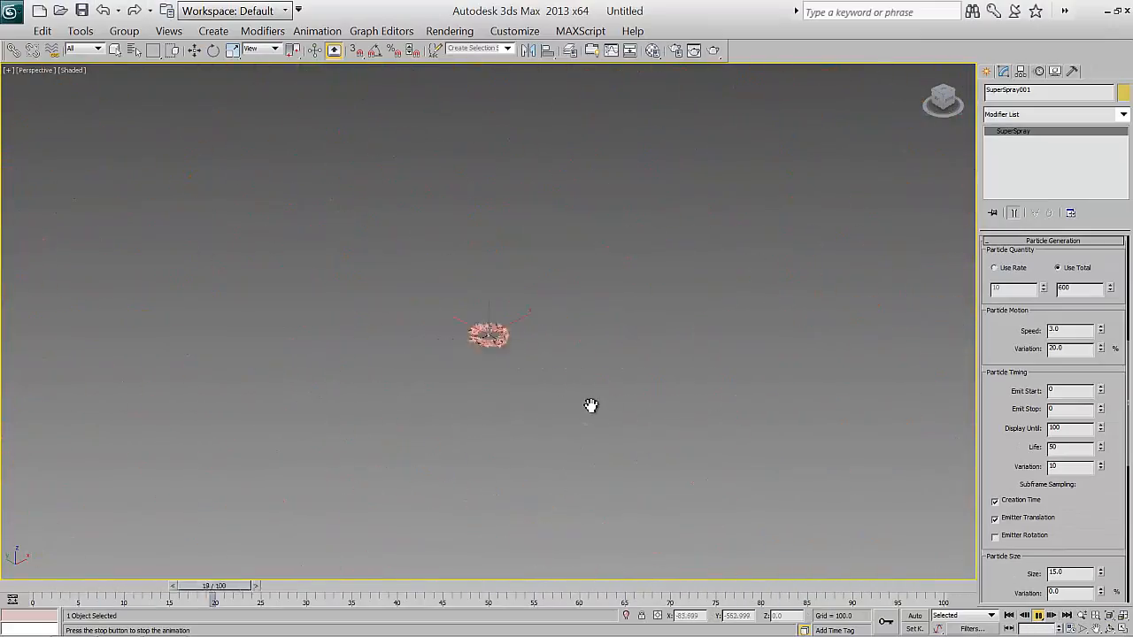
pyautogui.scroll(8, 593, 407)
pyautogui.scroll(-6, 591, 406)
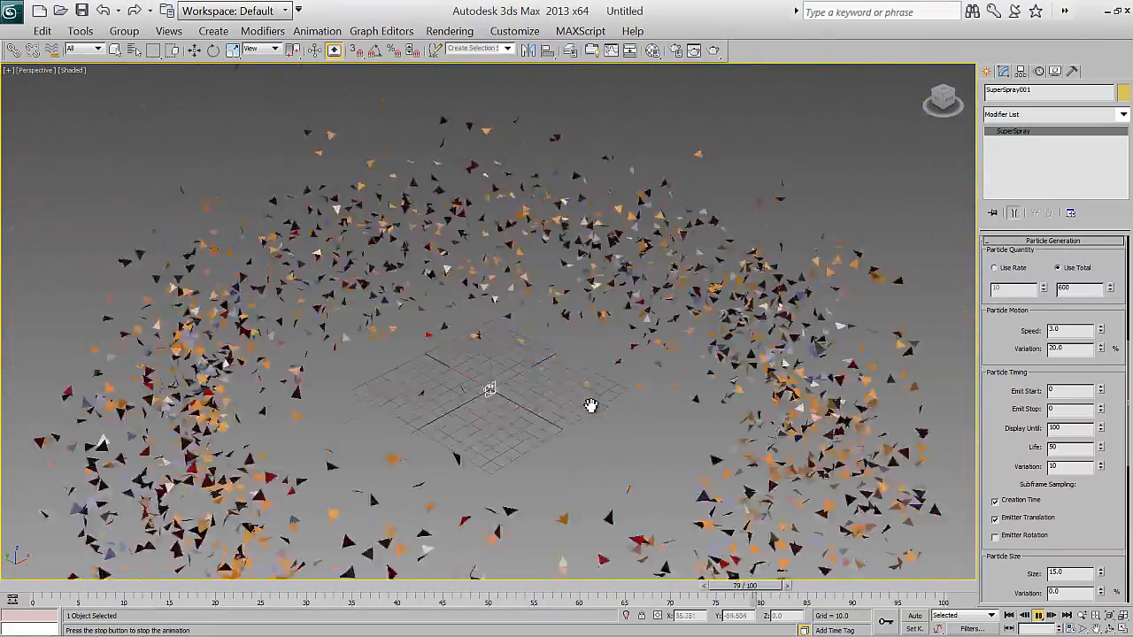
pyautogui.moveTo(590, 407); pyautogui.dragTo(531, 389, button='middle')
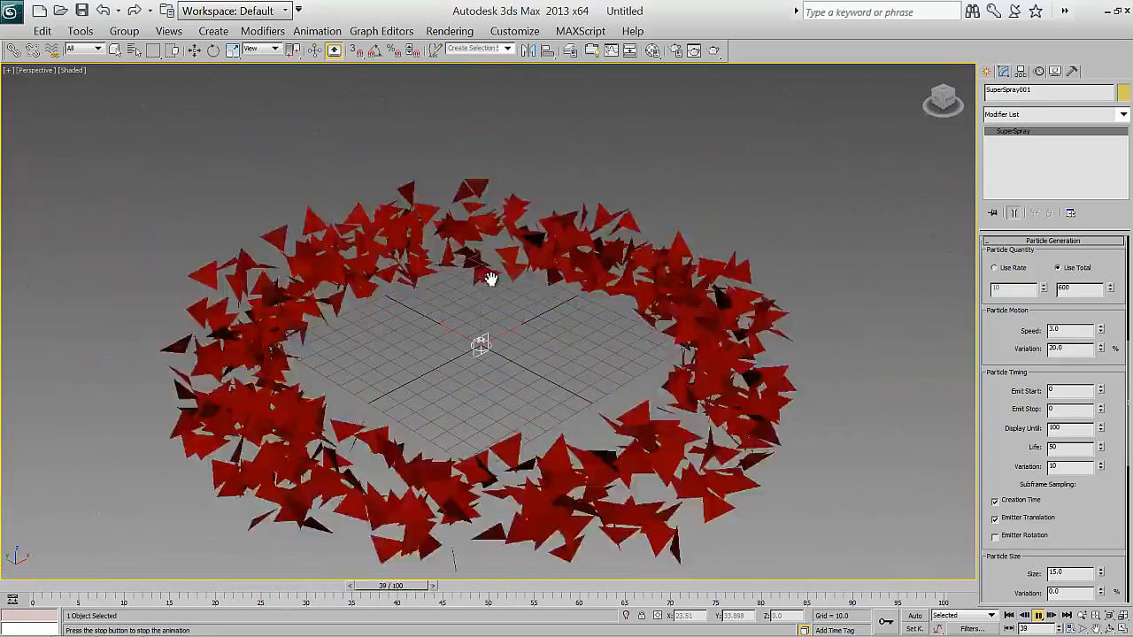
pyautogui.click(194, 51)
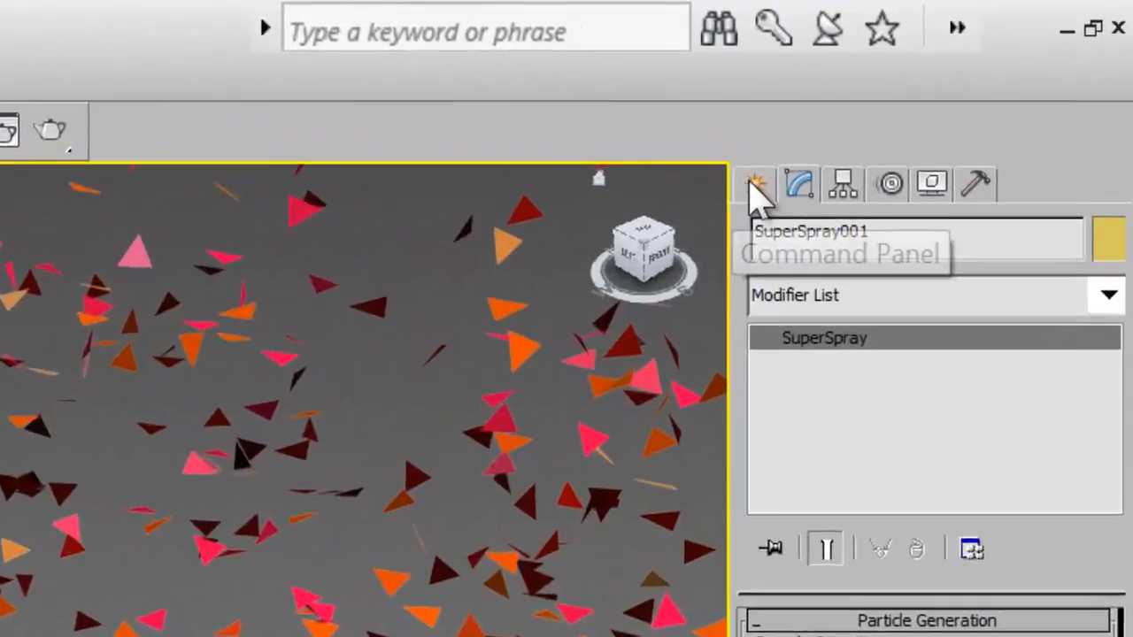
# Create a Hedra extended primitive near the edge of the grid, beside the Super Spray emitter.
pyautogui.click(986, 71)
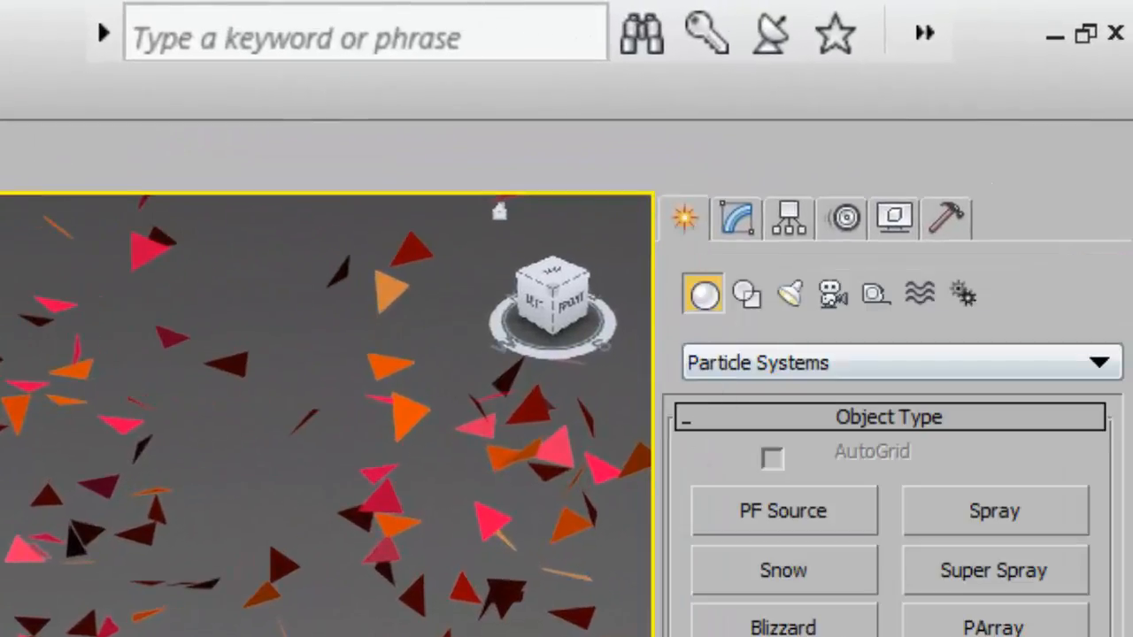
pyautogui.click(749, 364)
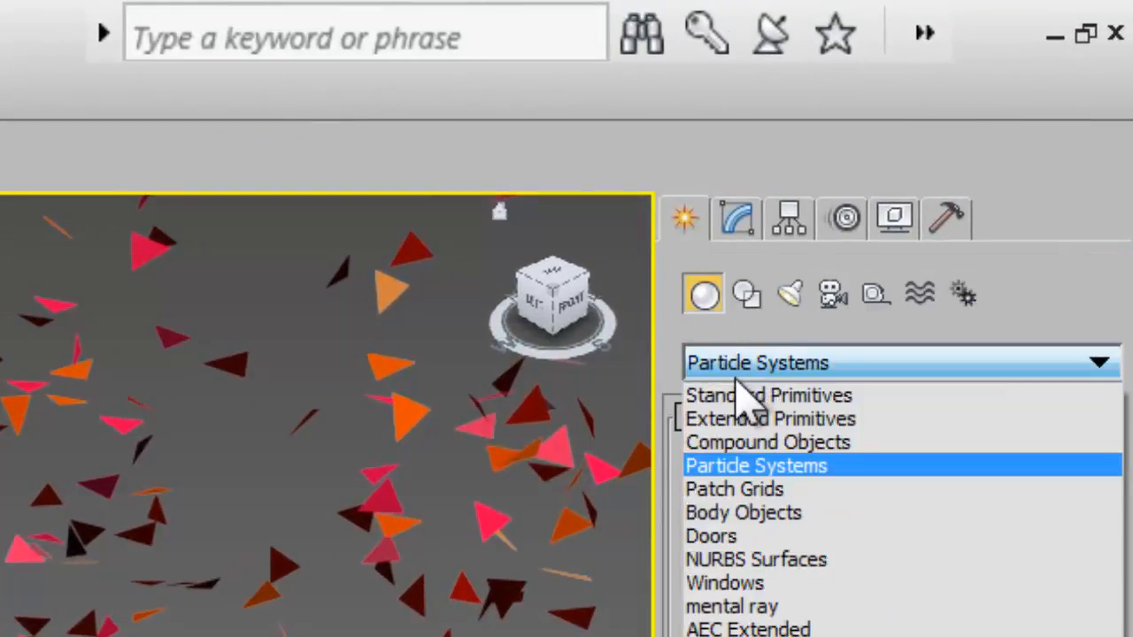
pyautogui.click(746, 395)
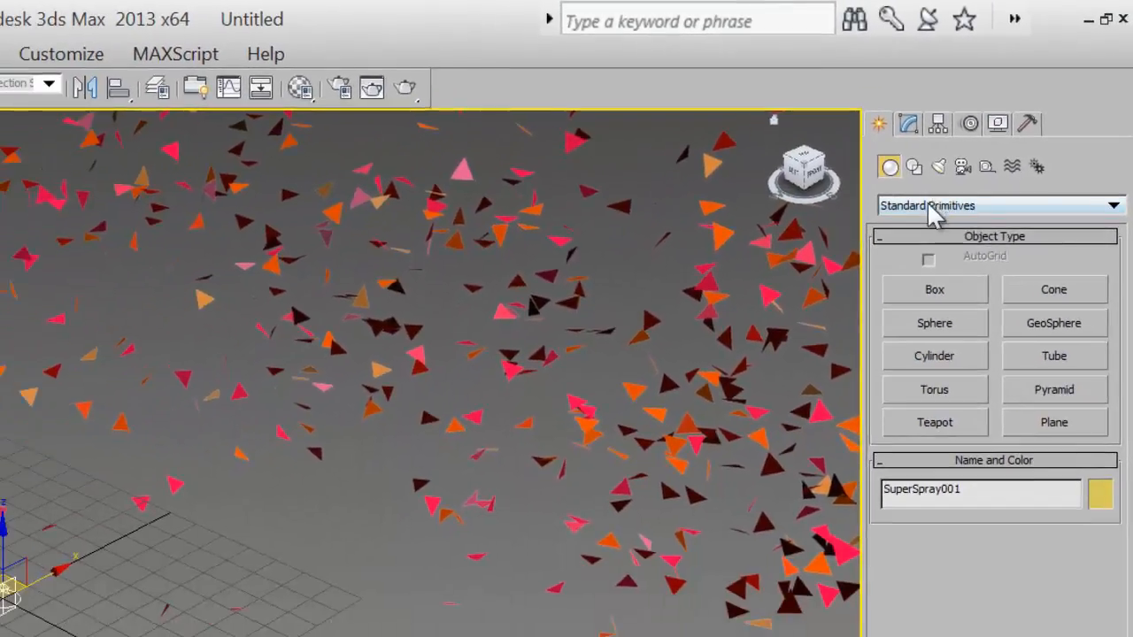
pyautogui.click(931, 205)
pyautogui.click(926, 248)
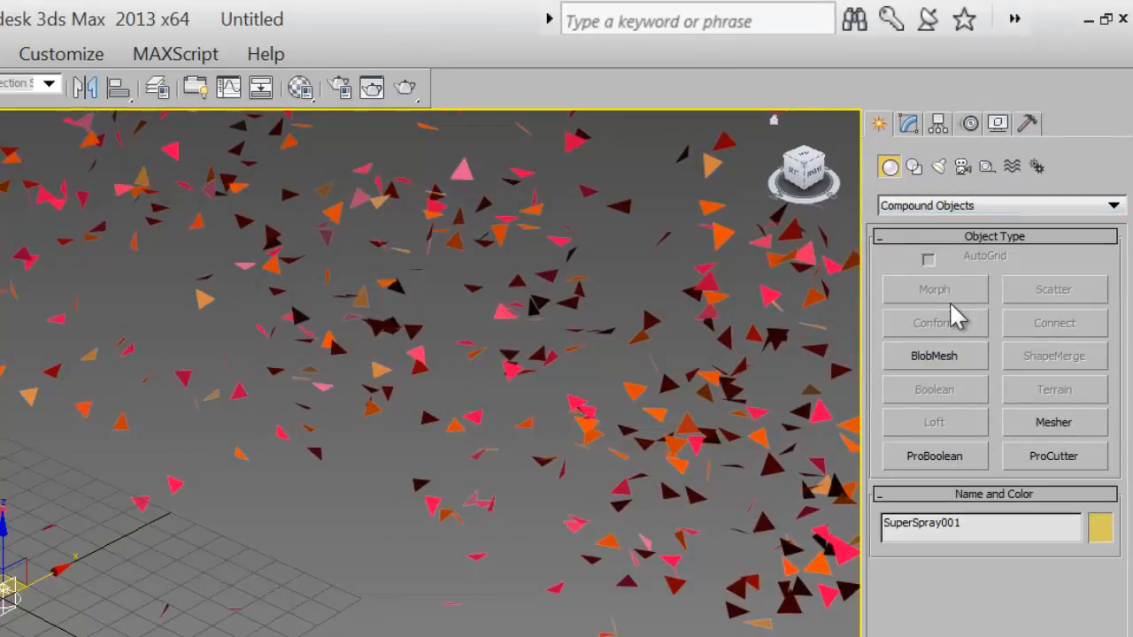
pyautogui.click(938, 206)
pyautogui.click(929, 236)
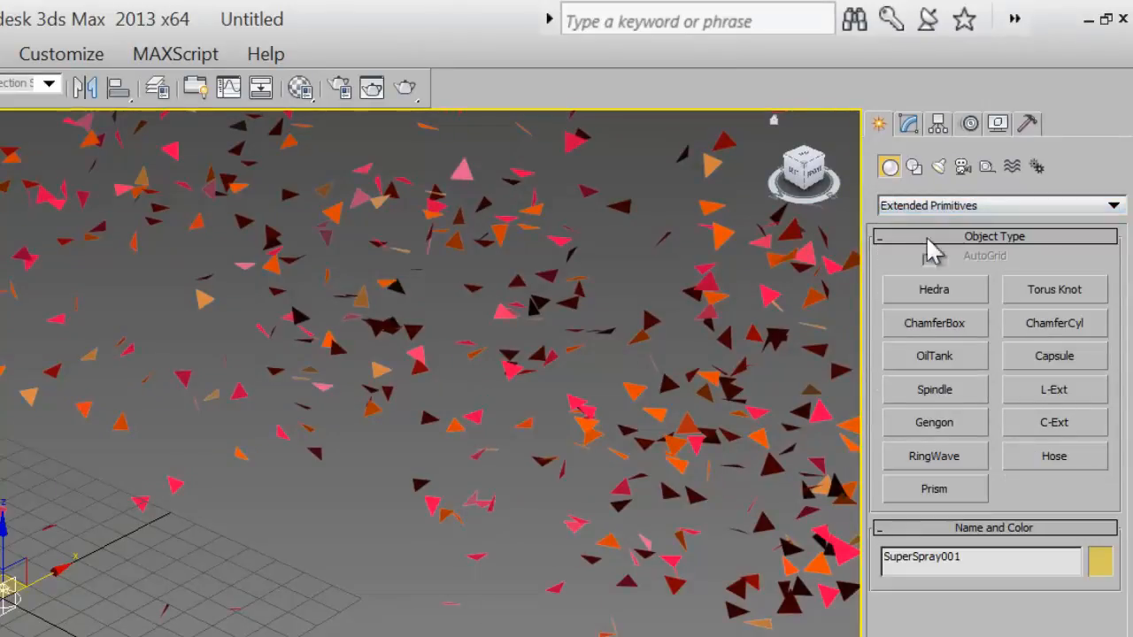
pyautogui.click(934, 291)
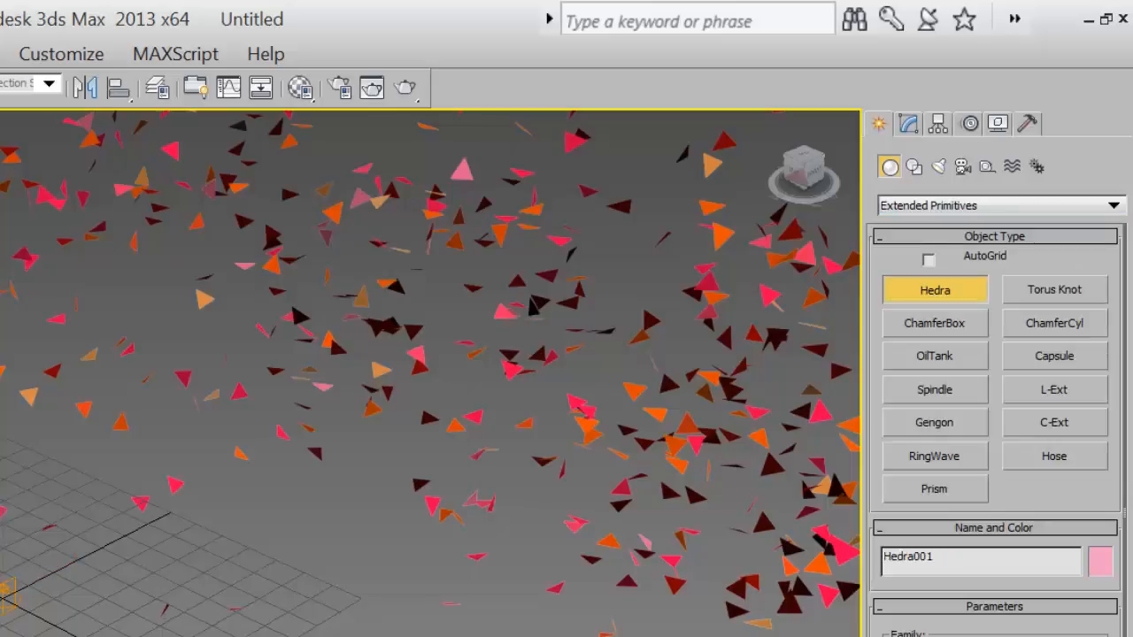
# Set the Hedra's family to Dodec/Icos, with family parameter P at 0.19 and radius 5.0.
pyautogui.click(906, 126)
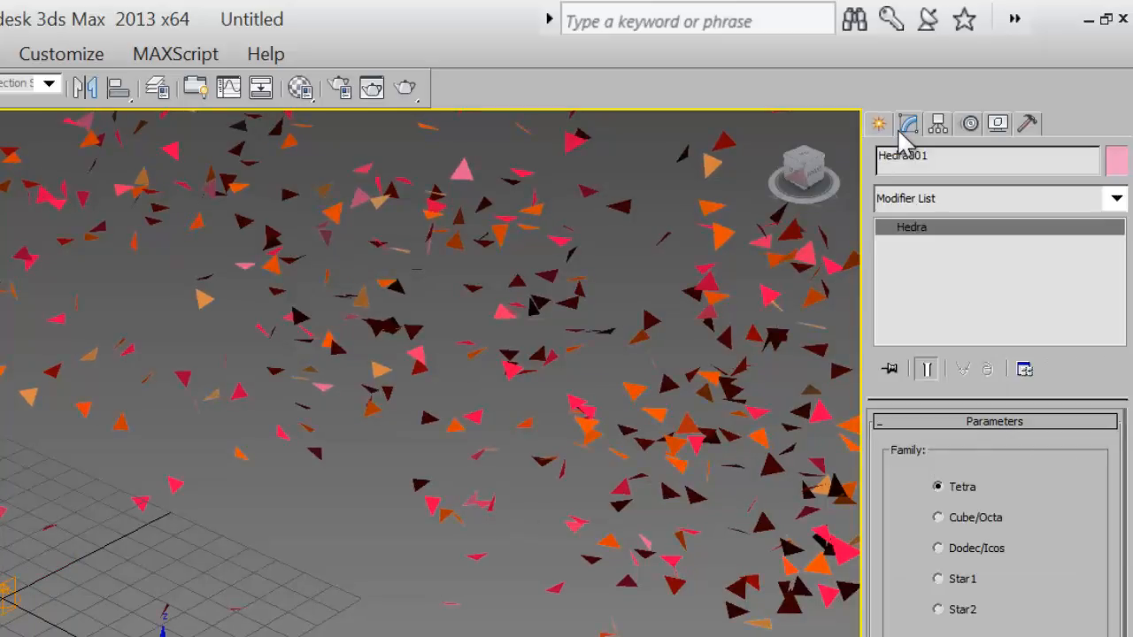
pyautogui.click(939, 548)
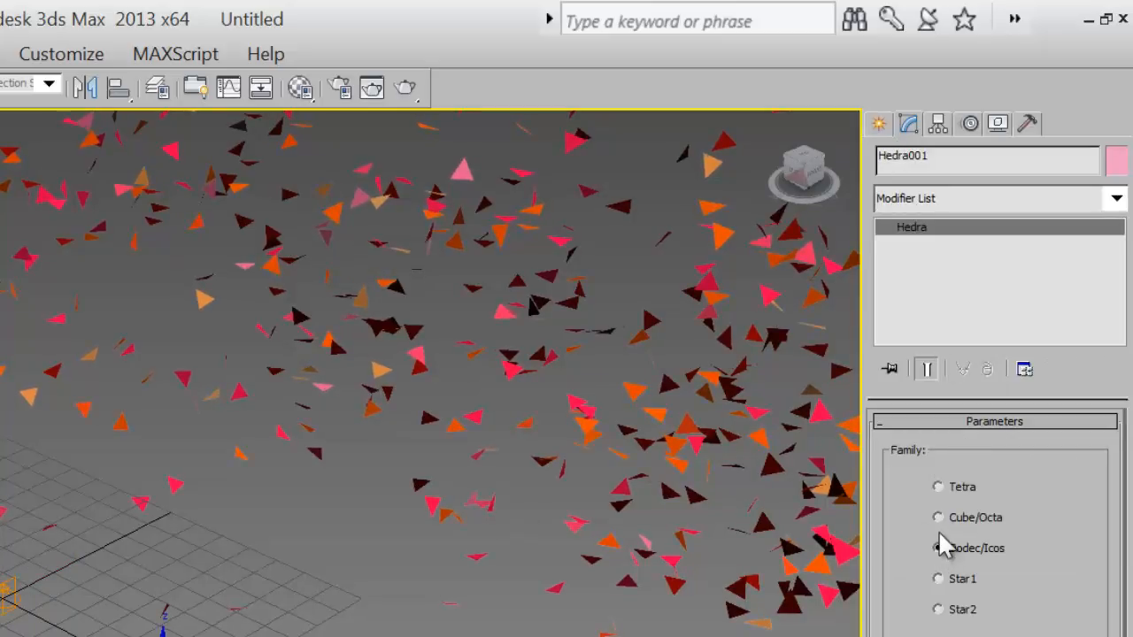
pyautogui.click(938, 518)
pyautogui.click(937, 548)
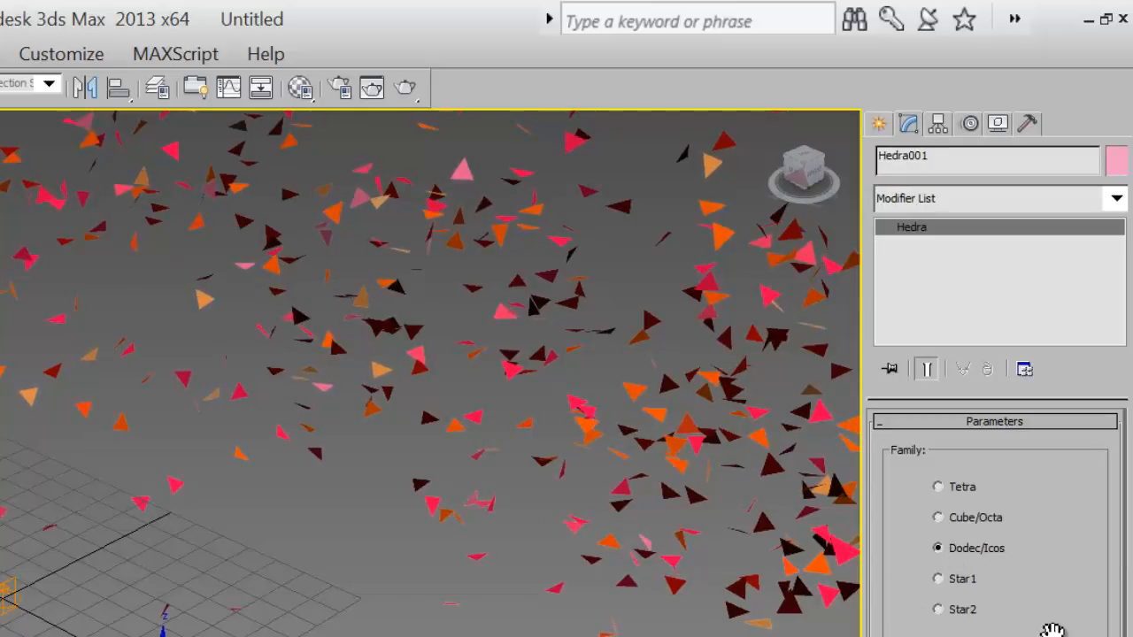
pyautogui.moveTo(1049, 629); pyautogui.dragTo(1030, 404)
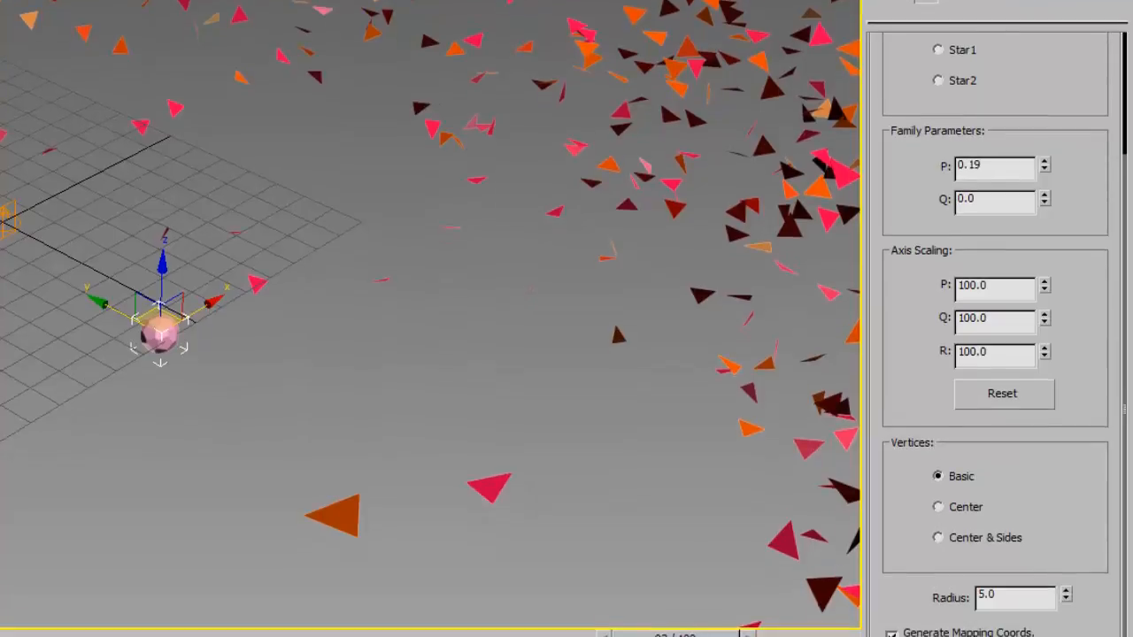
pyautogui.click(164, 348)
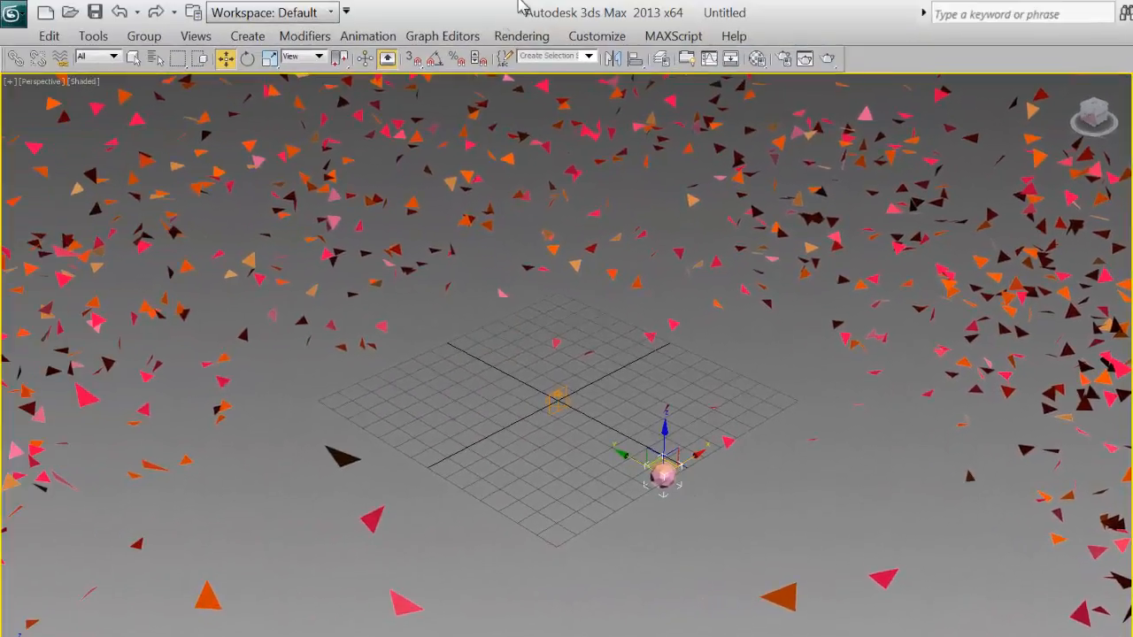
# Assign the textured 01 - Default material to the Hedra, close the Material Editor and deselect the object.
pyautogui.click(521, 35)
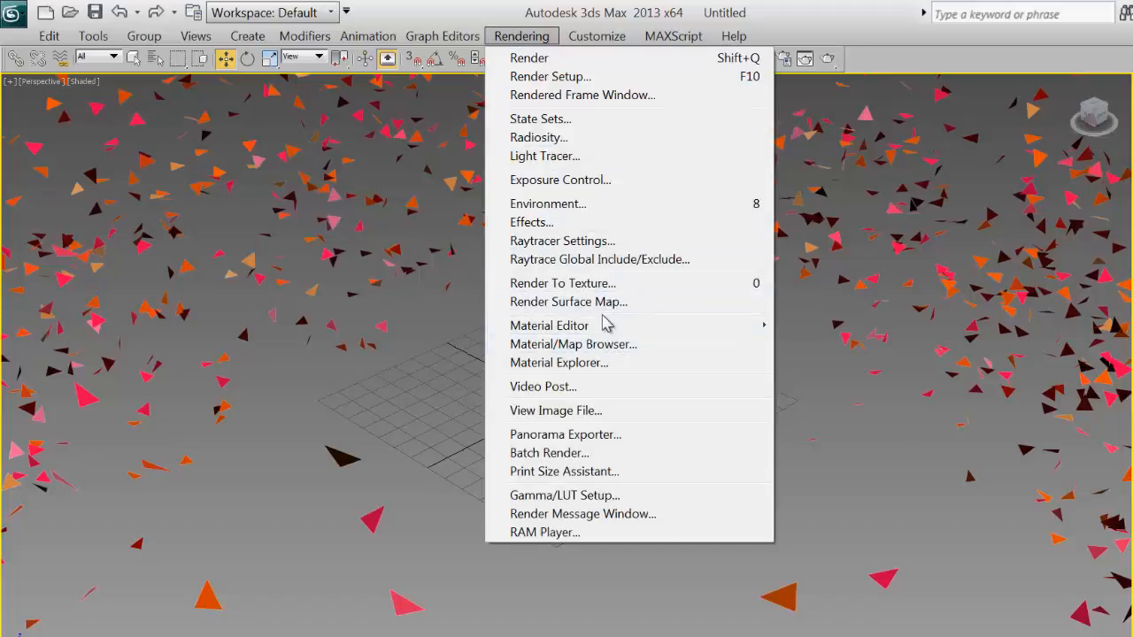
pyautogui.moveTo(750, 328)
pyautogui.click(798, 328)
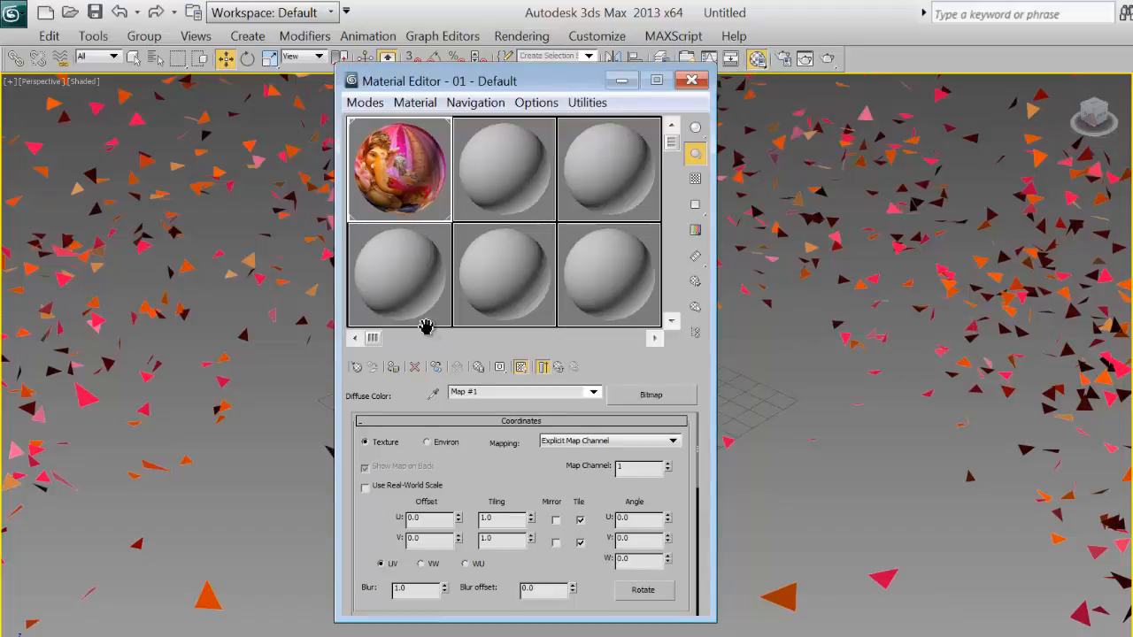
pyautogui.click(692, 84)
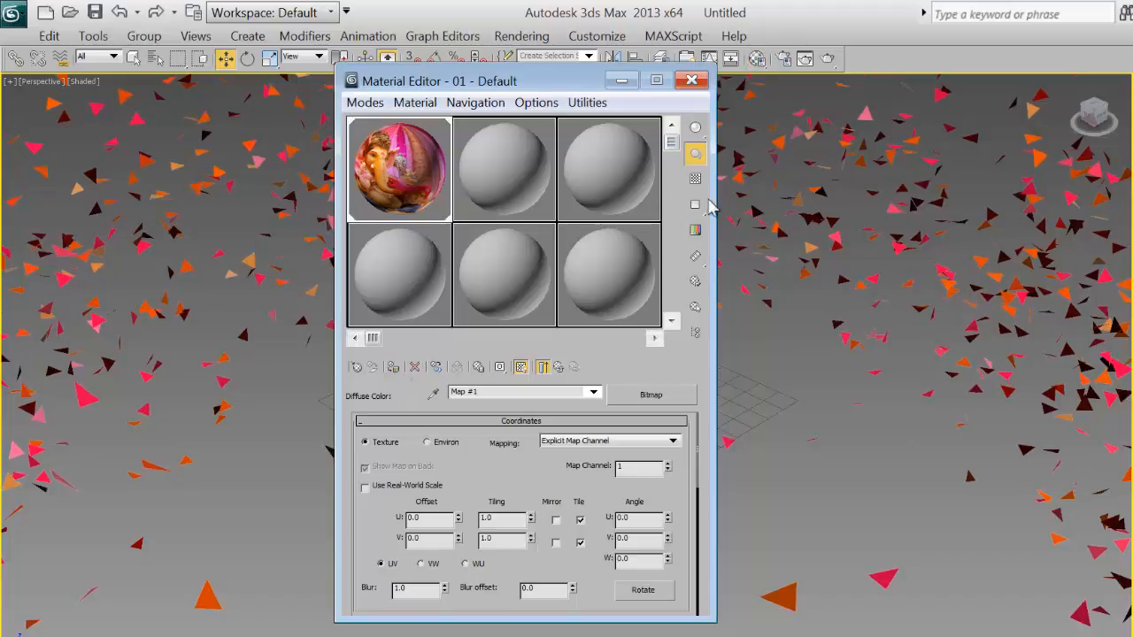
pyautogui.click(714, 494)
pyautogui.click(666, 478)
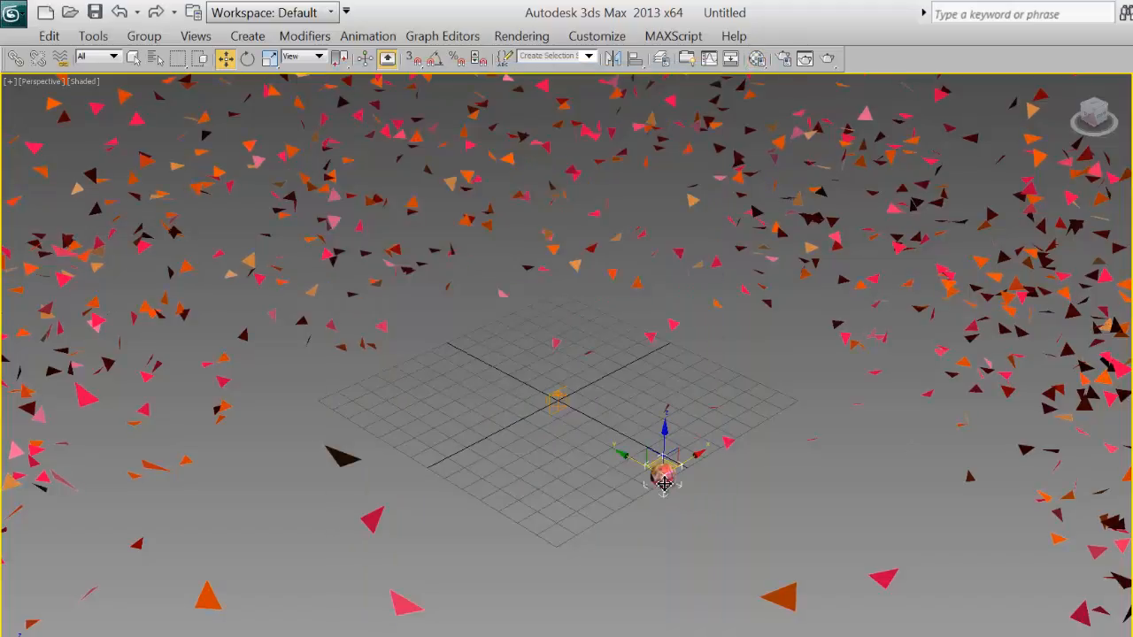
pyautogui.click(566, 504)
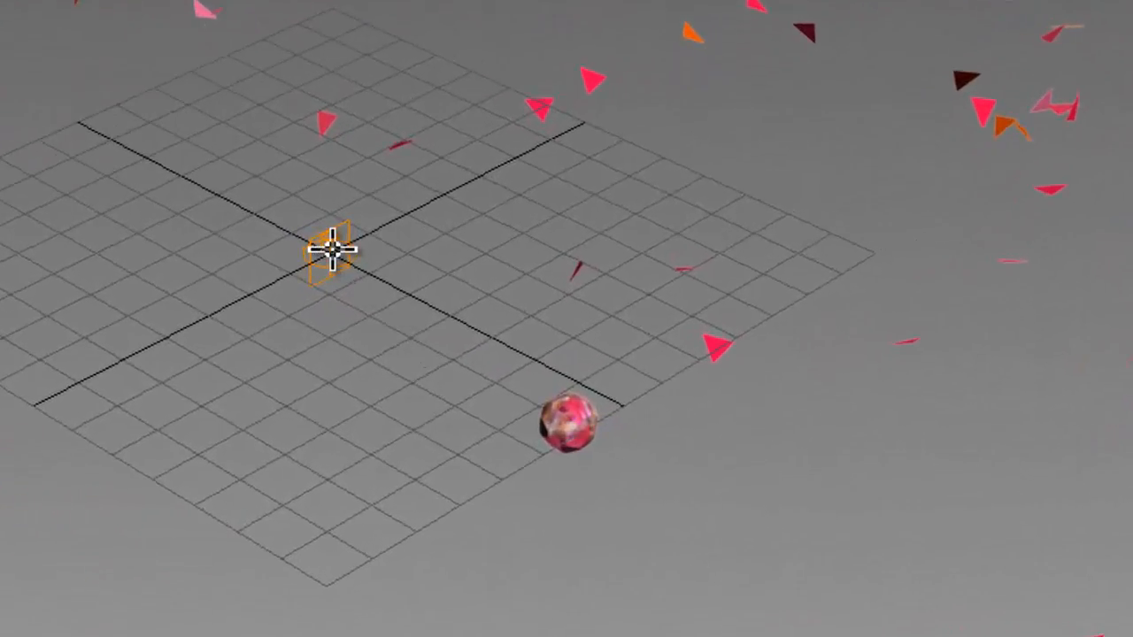
# Select the Super Spray emitter and set its particle type to Instanced Geometry.
pyautogui.click(331, 251)
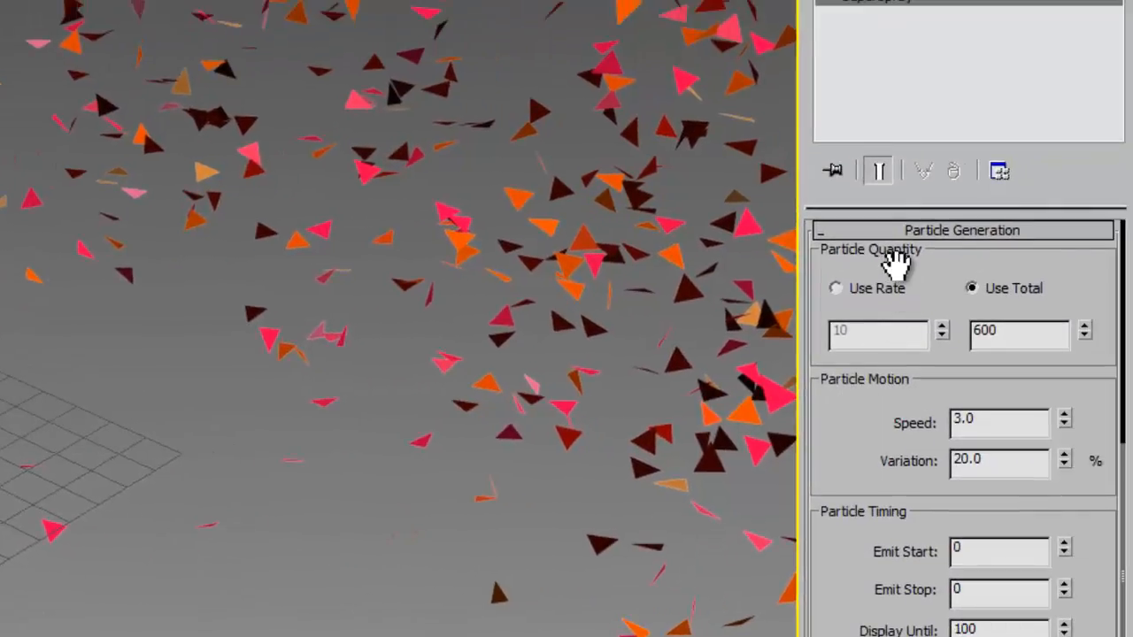
pyautogui.moveTo(917, 264); pyautogui.dragTo(921, 636)
pyautogui.rightClick(953, 274)
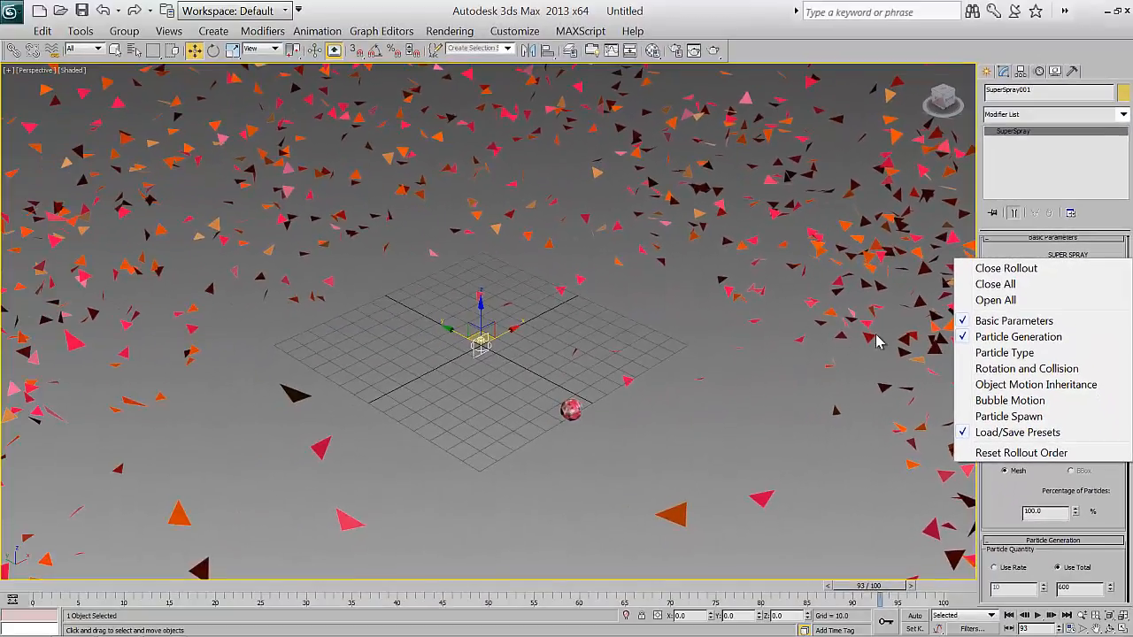
pyautogui.click(990, 354)
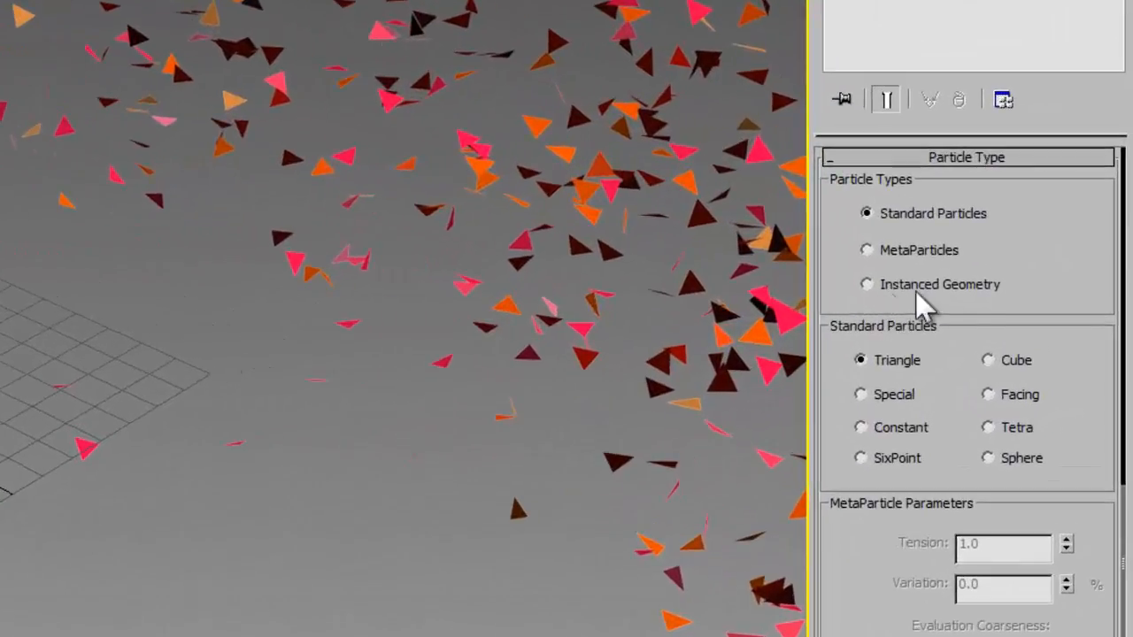
pyautogui.click(956, 285)
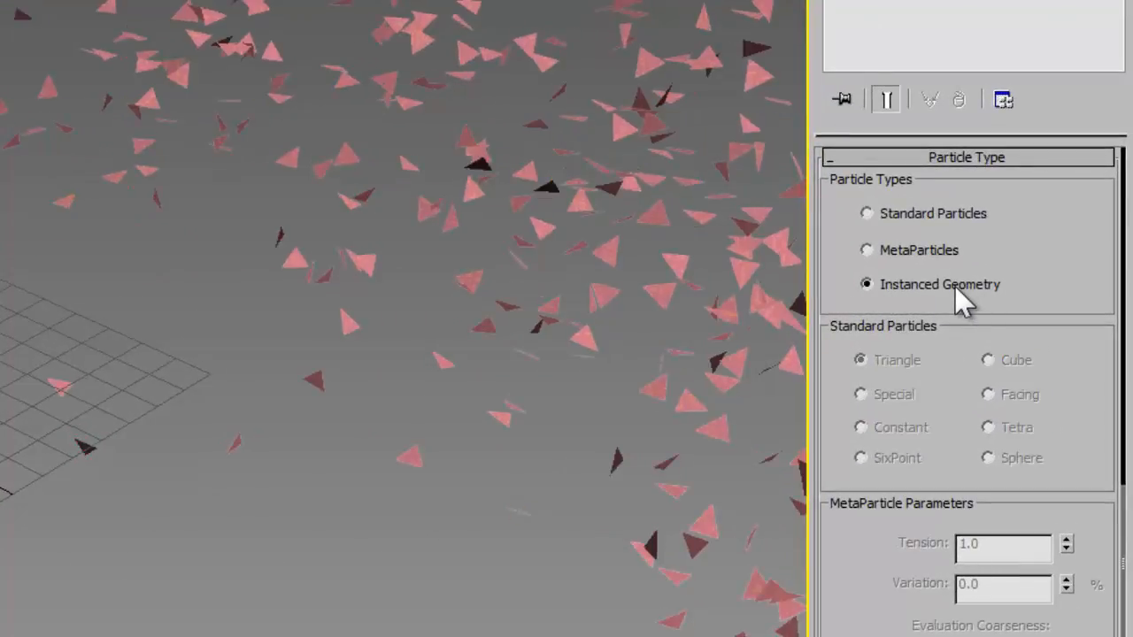
# Pick the textured Hedra beside the emitter as the object instanced by the Super Spray particles.
pyautogui.scroll(-5, 855, 488)
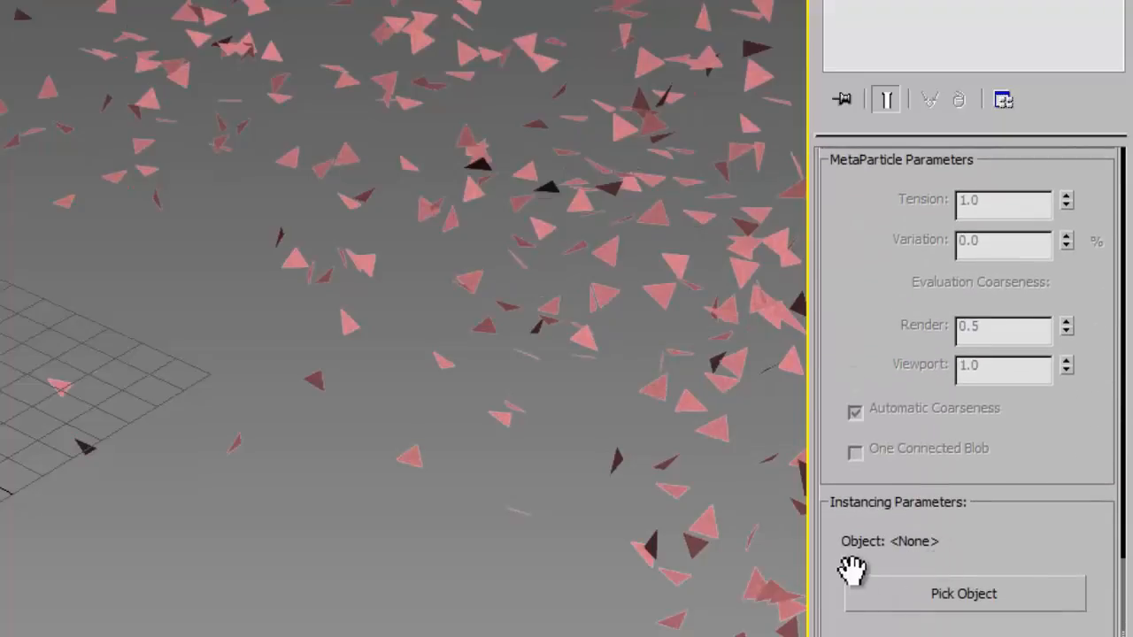
pyautogui.click(938, 600)
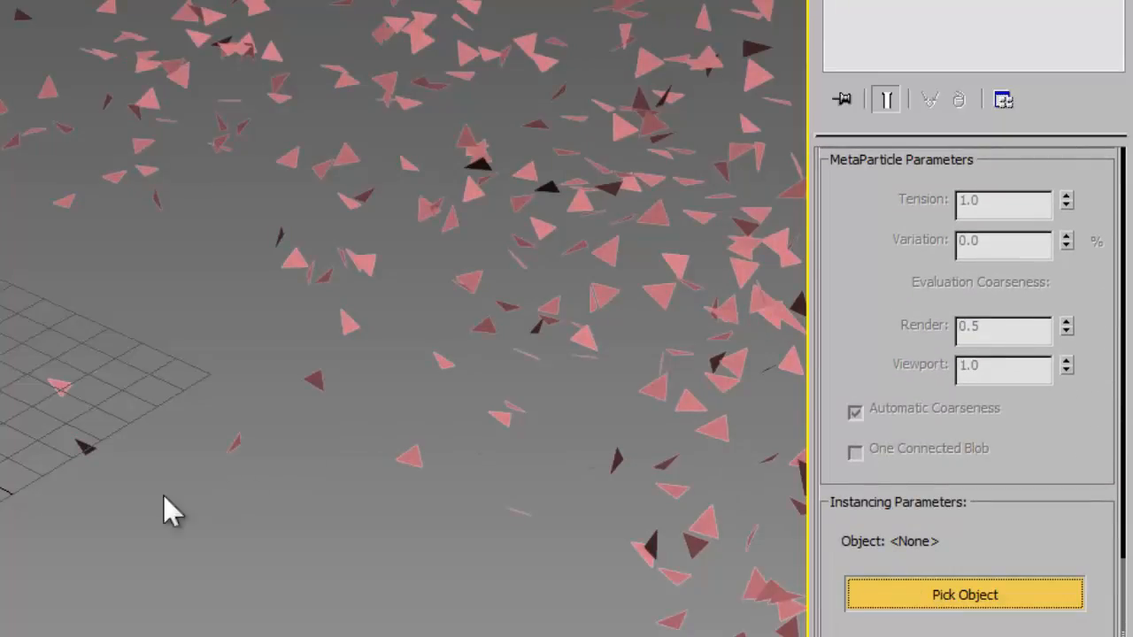
pyautogui.click(2, 492)
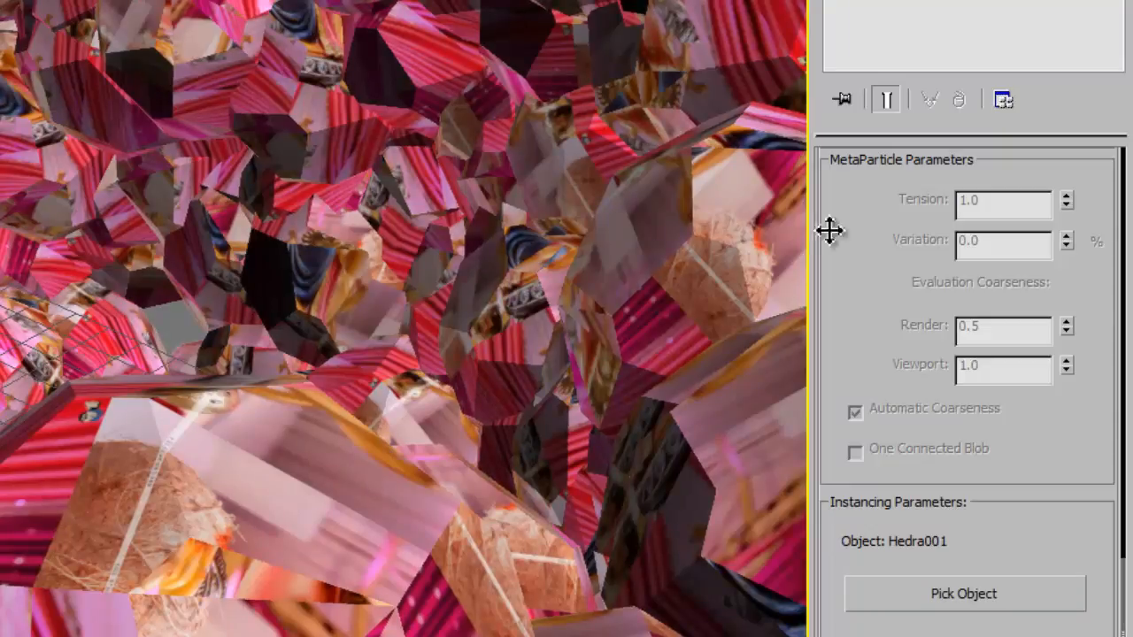
# Reduce the Super Spray's total particle quantity to 50 after trying 100.
pyautogui.moveTo(897, 254); pyautogui.dragTo(904, 630)
pyautogui.scroll(3, 991, 423)
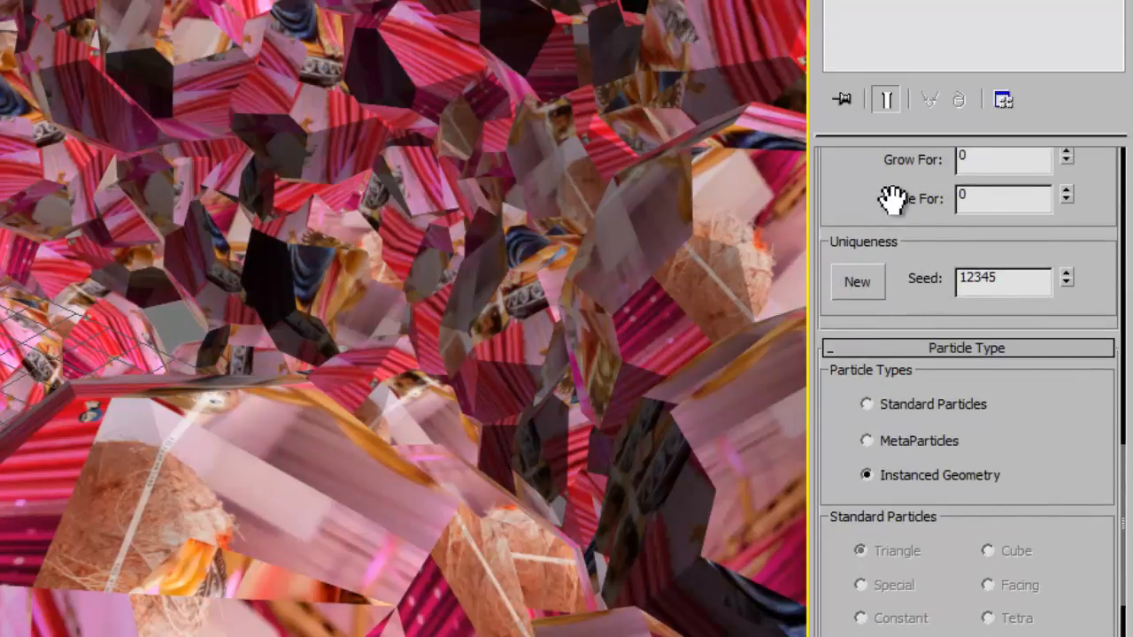
pyautogui.moveTo(872, 197); pyautogui.dragTo(871, 563)
pyautogui.scroll(3, 871, 563)
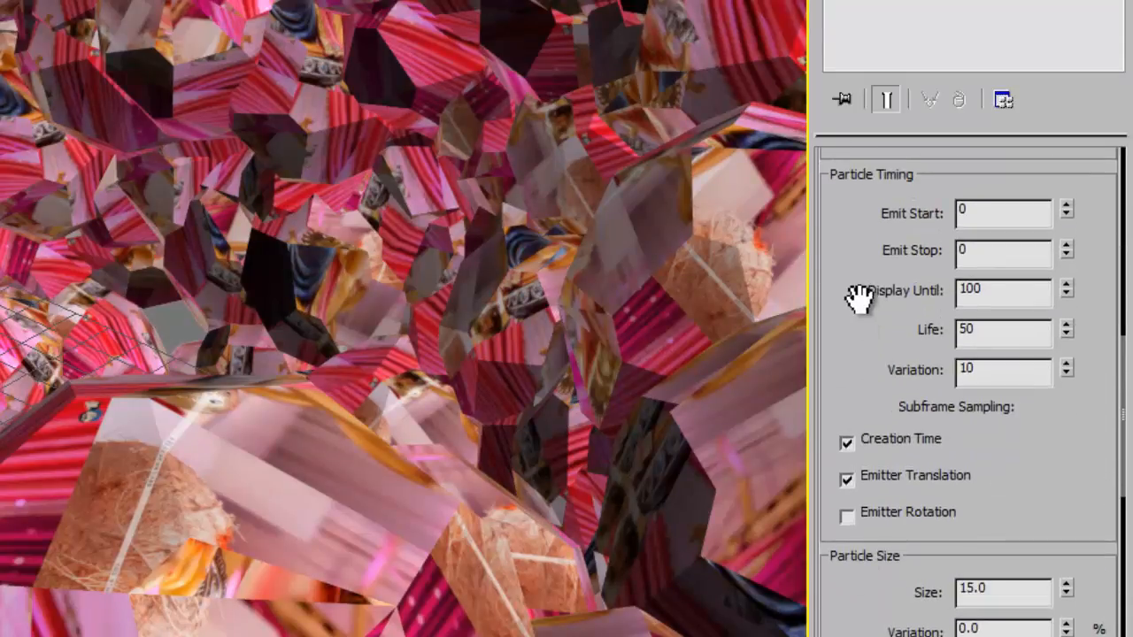
pyautogui.moveTo(859, 299); pyautogui.dragTo(859, 636)
pyautogui.scroll(1, 1000, 472)
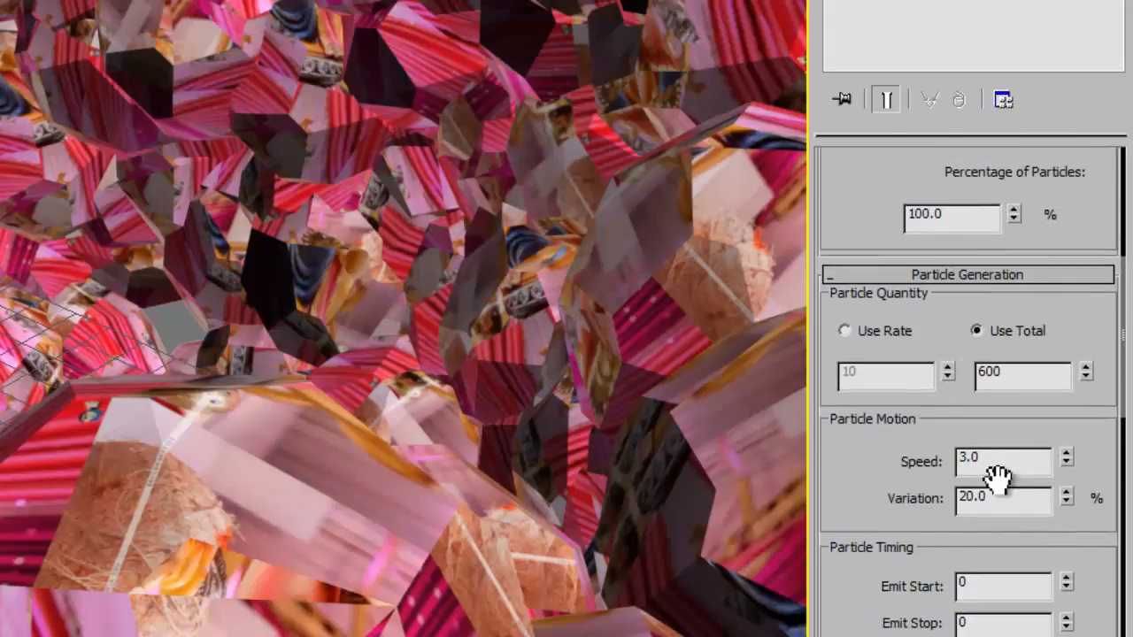
pyautogui.doubleClick(1030, 373)
pyautogui.write('500')
pyautogui.press('Return')
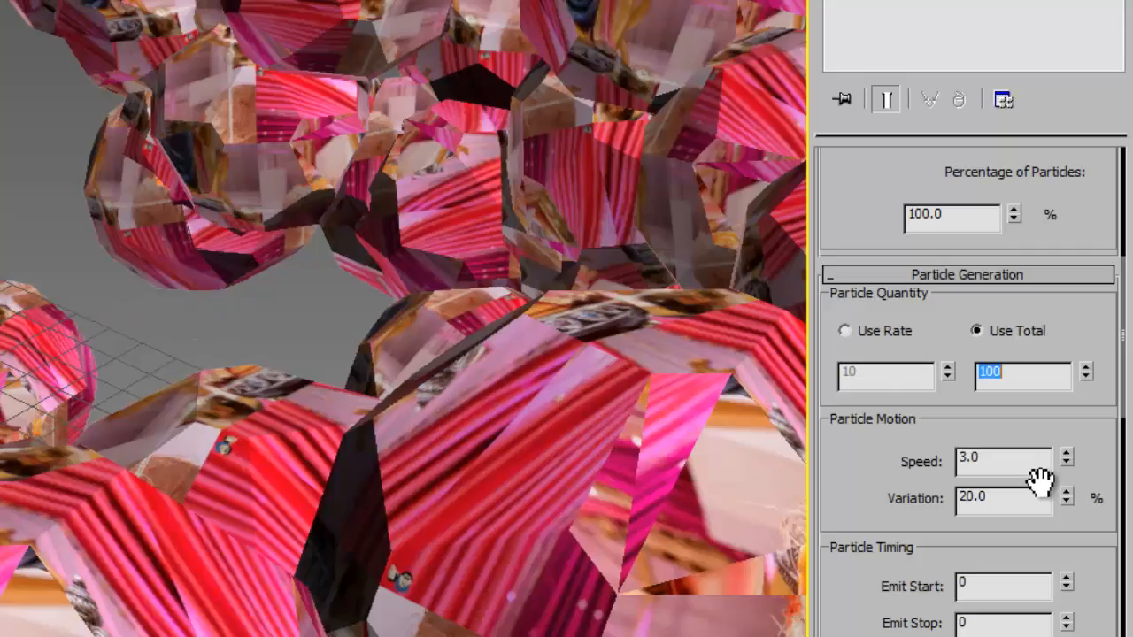
pyautogui.press('Return')
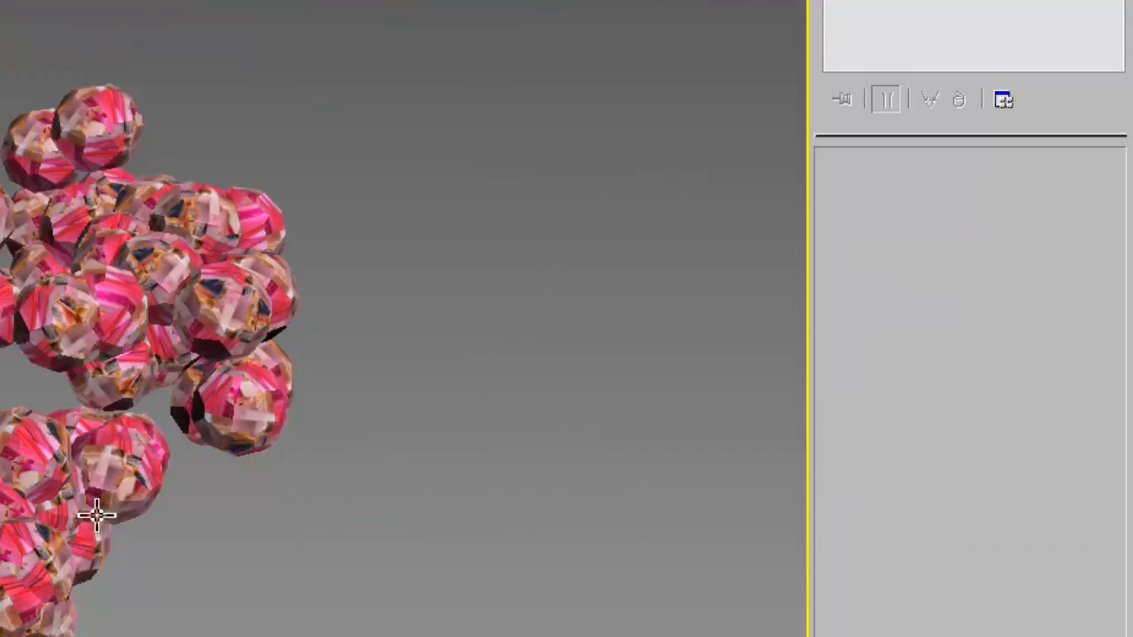
# Scrub the animation to frame 100 to inspect the spread of the instanced Hedra particles.
pyautogui.scroll(3, 96, 514)
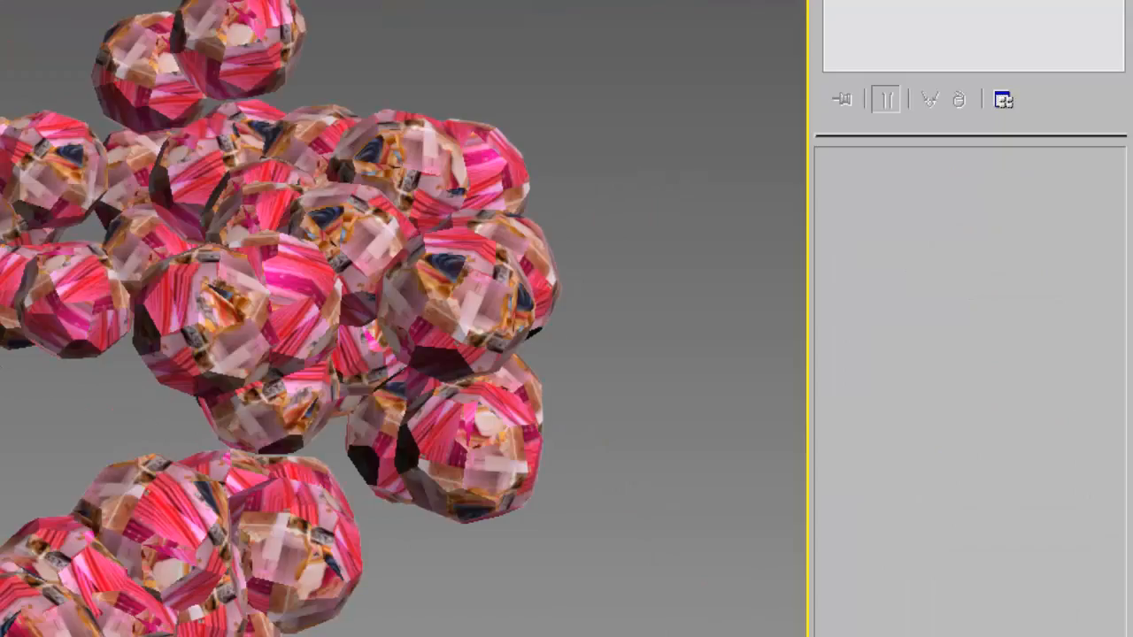
pyautogui.moveTo(807, 604); pyautogui.dragTo(931, 571)
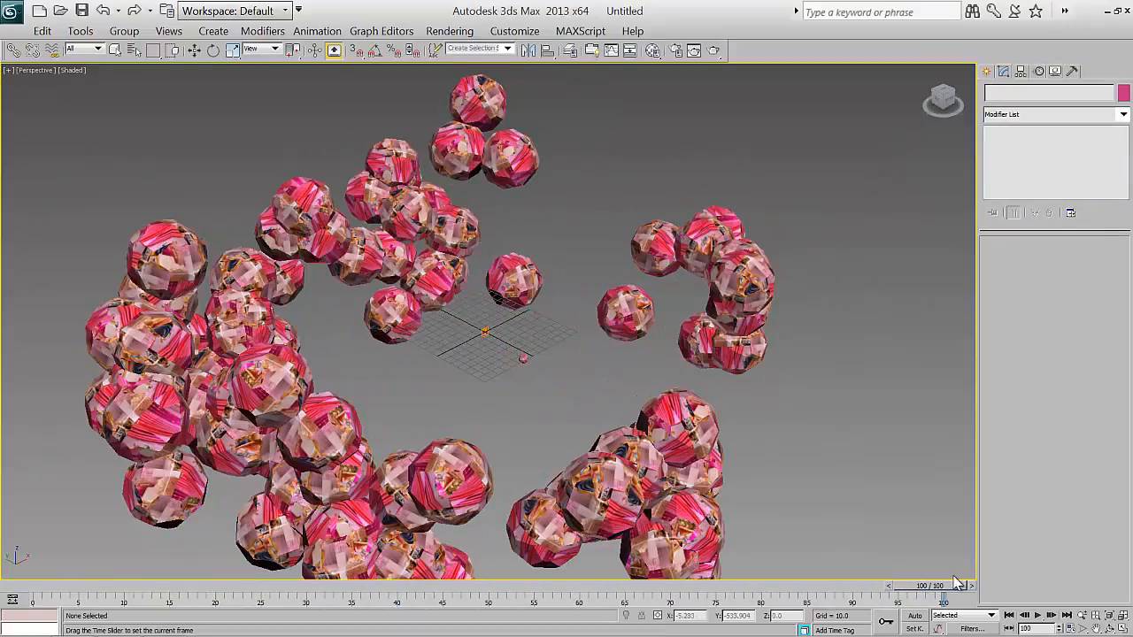
pyautogui.press('w')
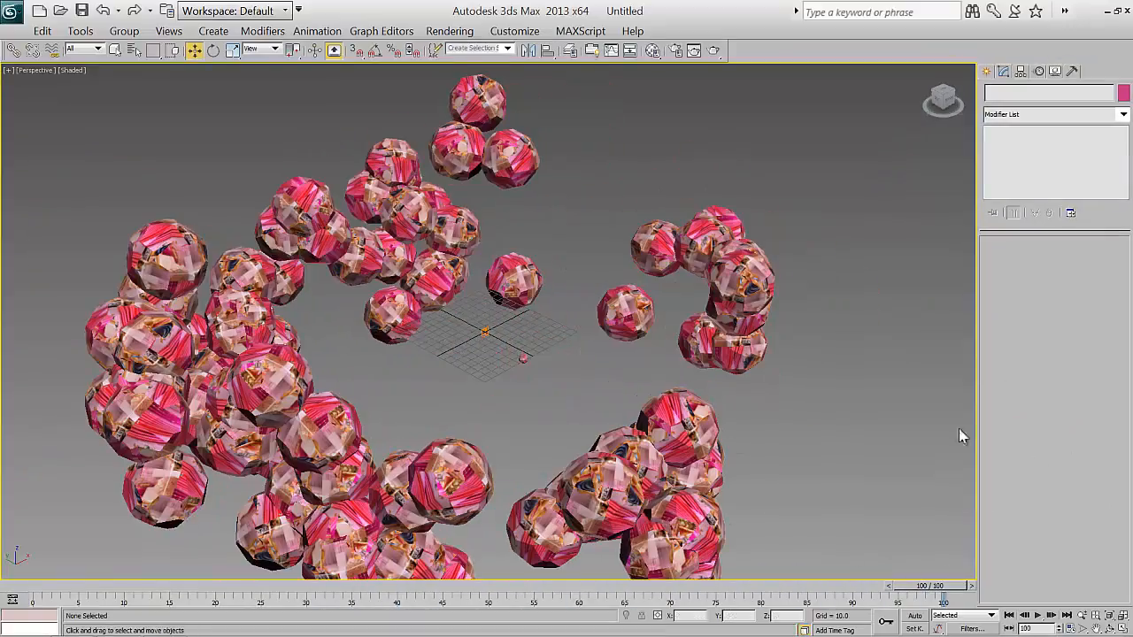
# Select the Super Spray emitter and set its particle life to 100 with a life variation of 25.
pyautogui.click(666, 448)
pyautogui.rightClick(999, 486)
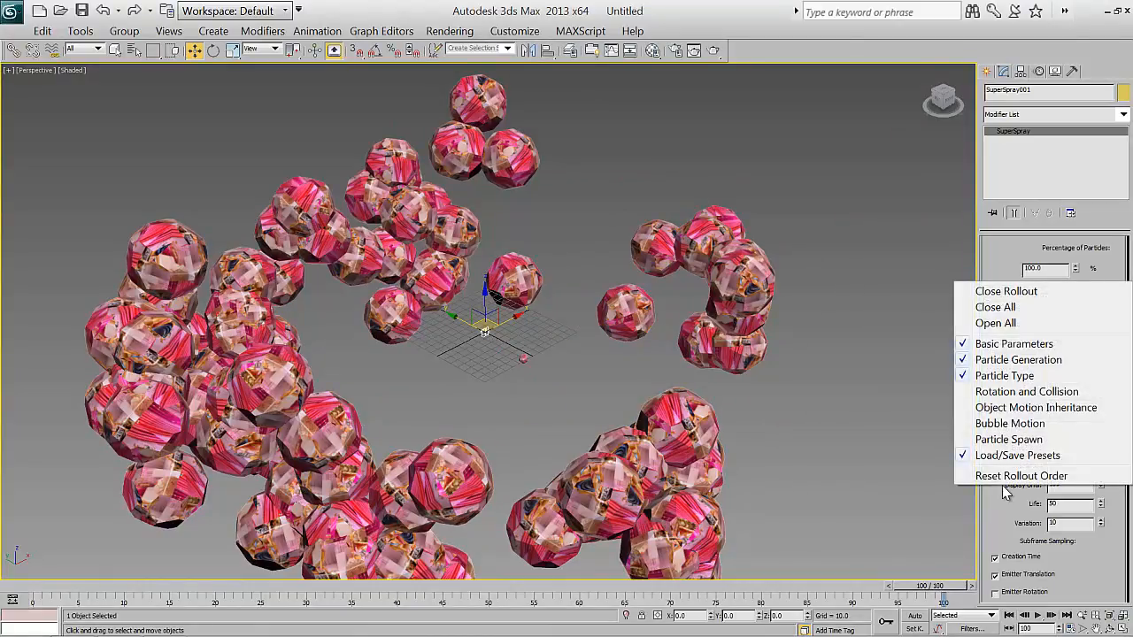
pyautogui.click(1005, 359)
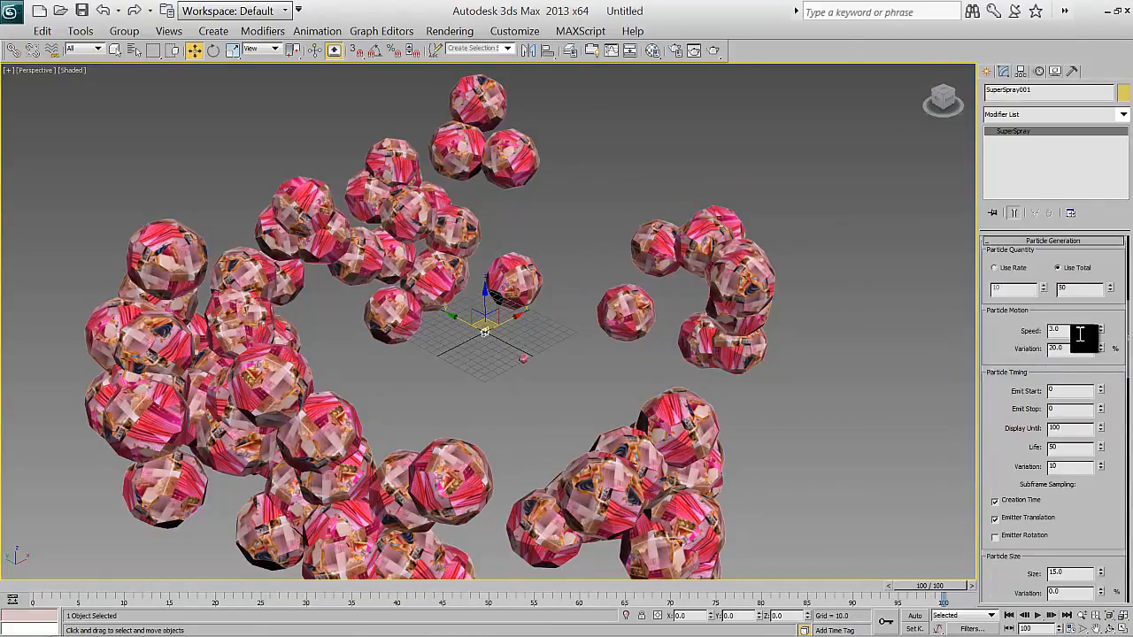
pyautogui.moveTo(1068, 451); pyautogui.dragTo(1016, 449)
pyautogui.write('100')
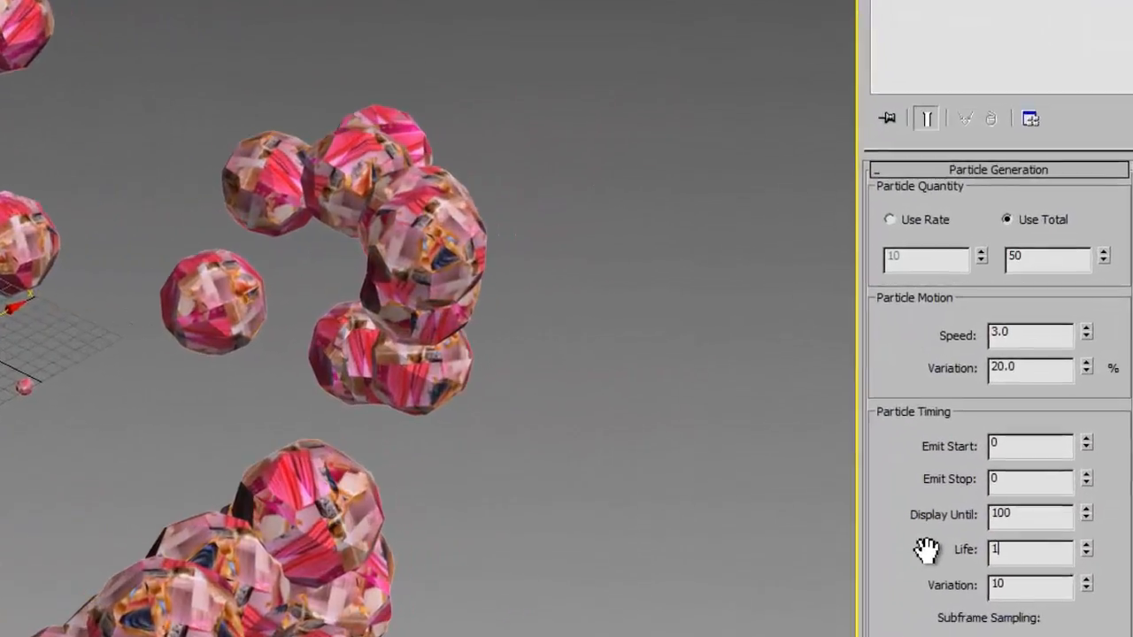
pyautogui.press('Return')
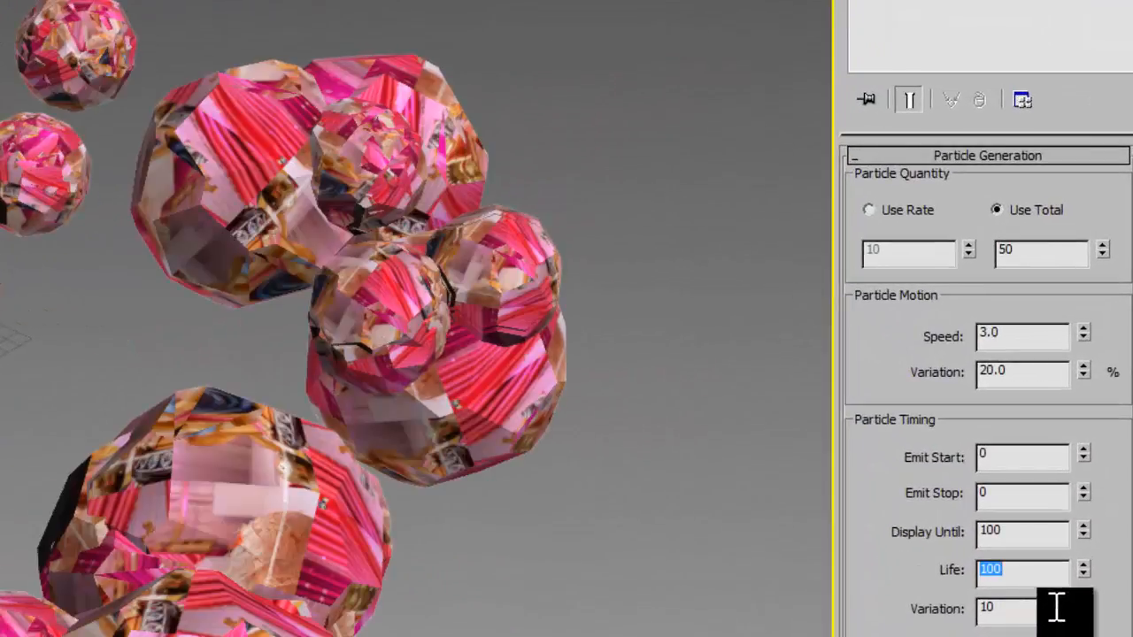
pyautogui.moveTo(1083, 606); pyautogui.dragTo(1077, 306)
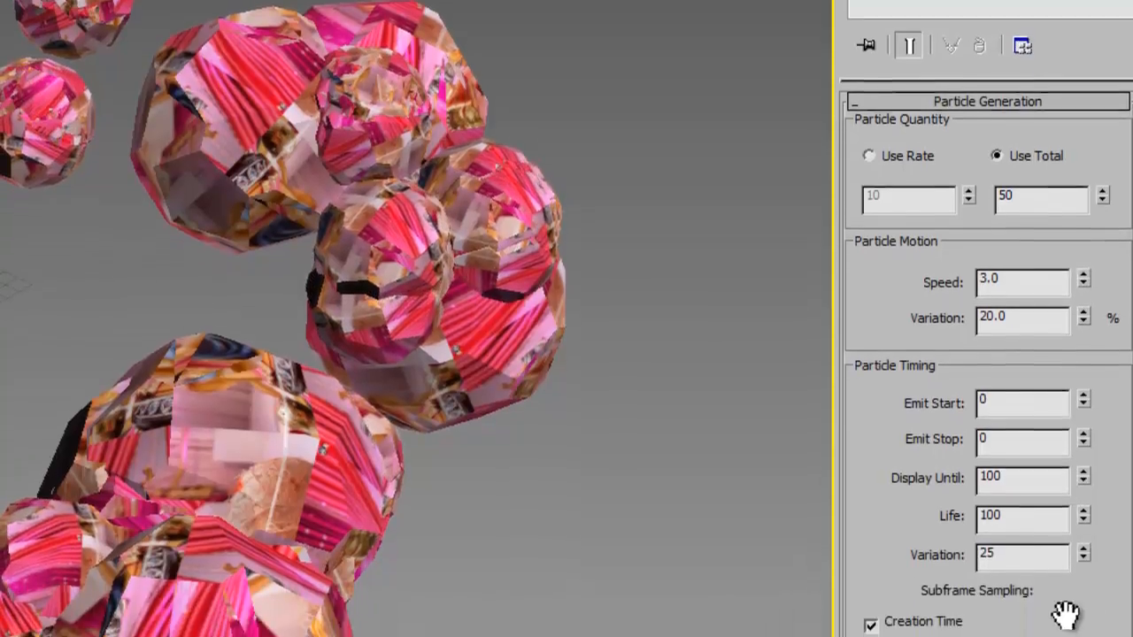
# Play the animation to preview the motion of the textured Hedra particles, and stop playback.
pyautogui.moveTo(1052, 538); pyautogui.dragTo(1057, 158)
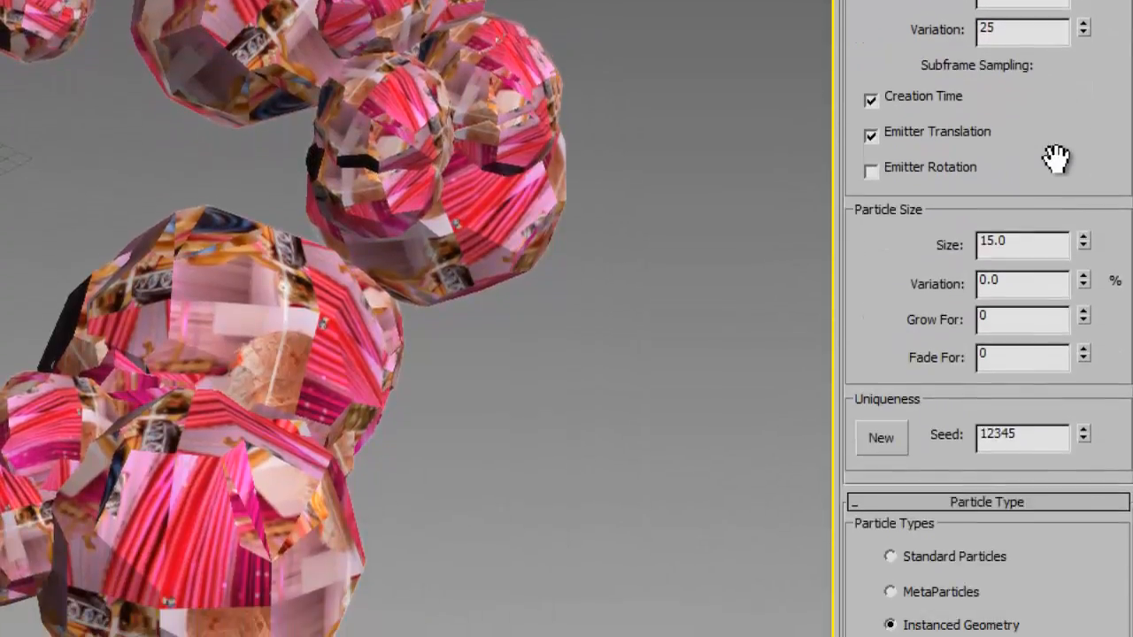
pyautogui.moveTo(1082, 313); pyautogui.dragTo(1059, 0)
pyautogui.moveTo(879, 328); pyautogui.dragTo(890, 134)
pyautogui.moveTo(892, 614); pyautogui.dragTo(894, 403)
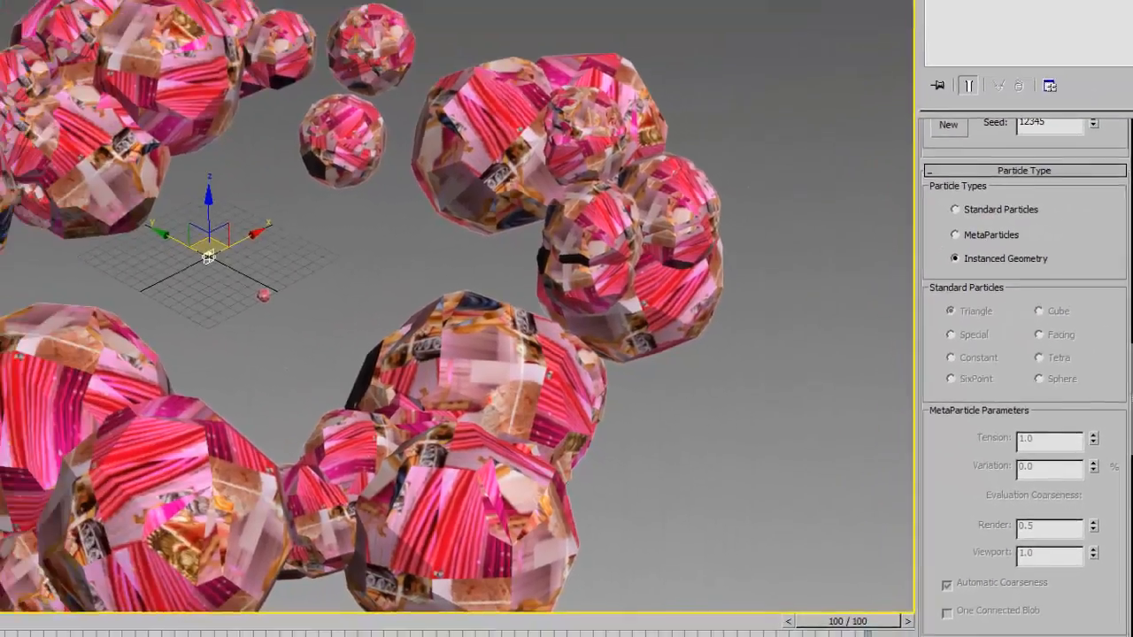
pyautogui.click(1038, 615)
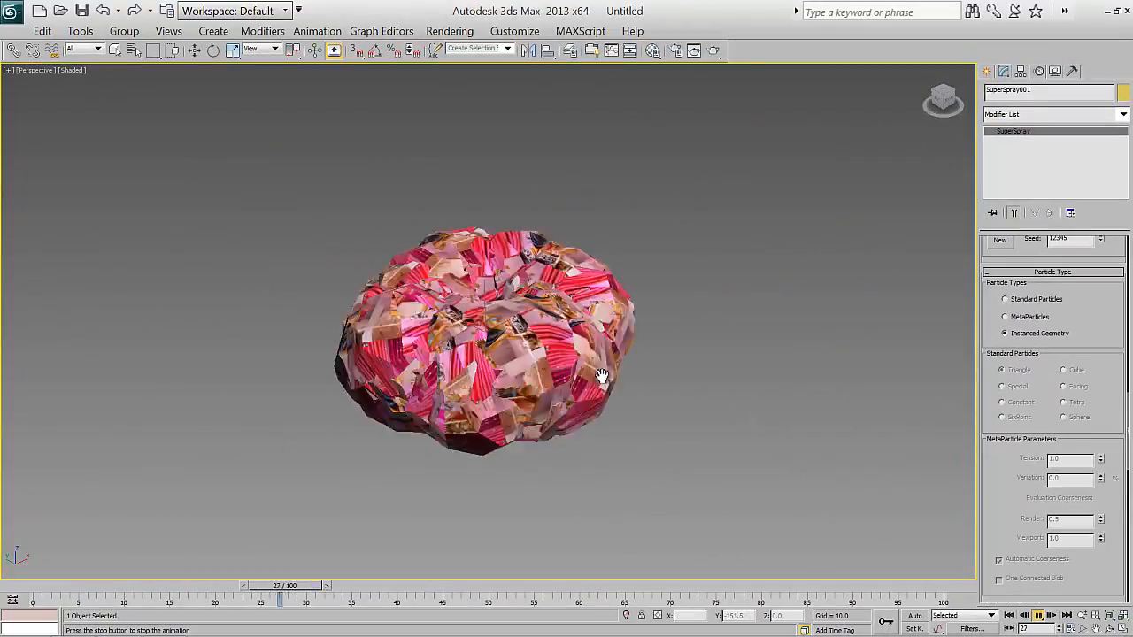
pyautogui.scroll(7, 591, 372)
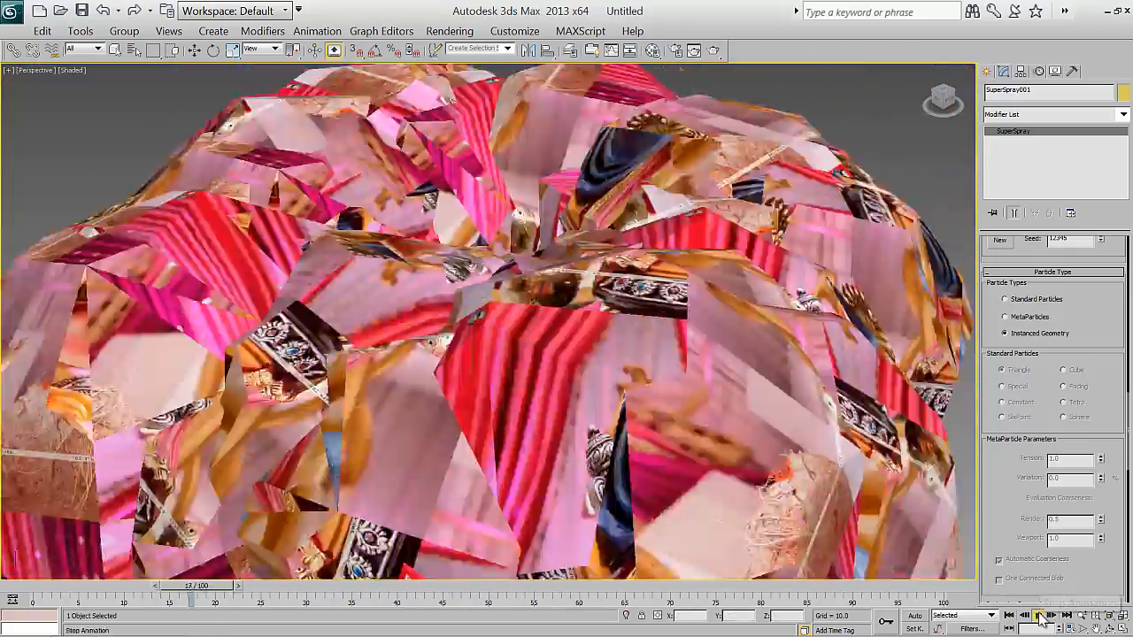
pyautogui.click(1038, 616)
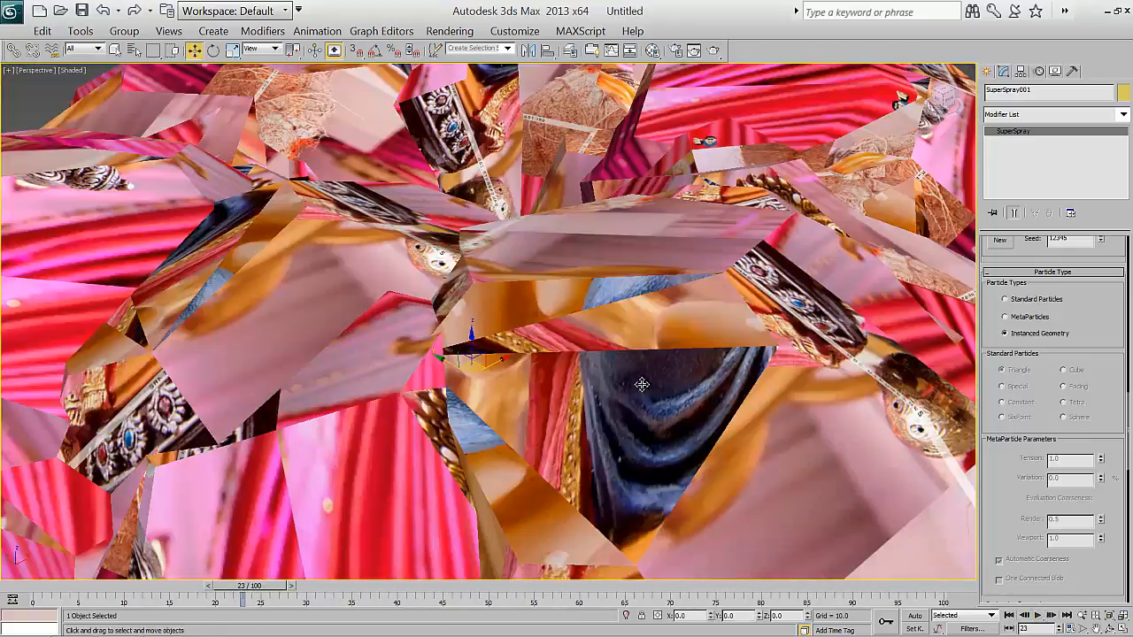